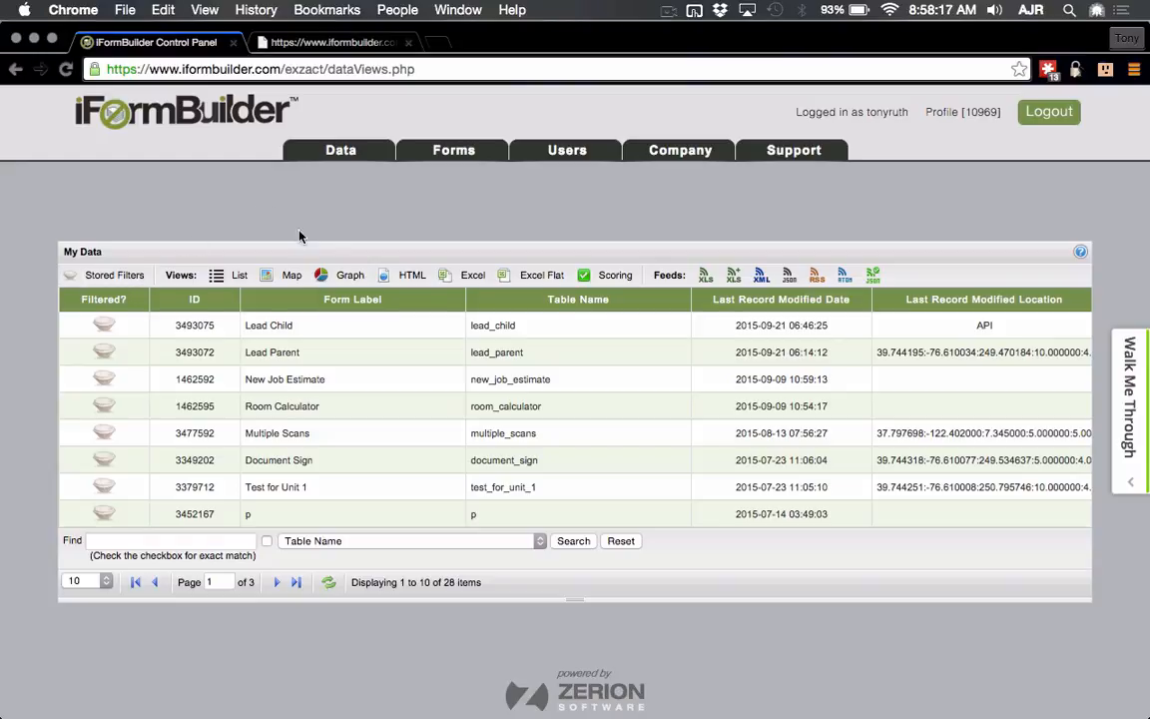
Step: Show Lead Parent's stored filters and select the 'Men with Last Name containing ru' filter
{"action": "left_click", "coordinate": [381, 351]}
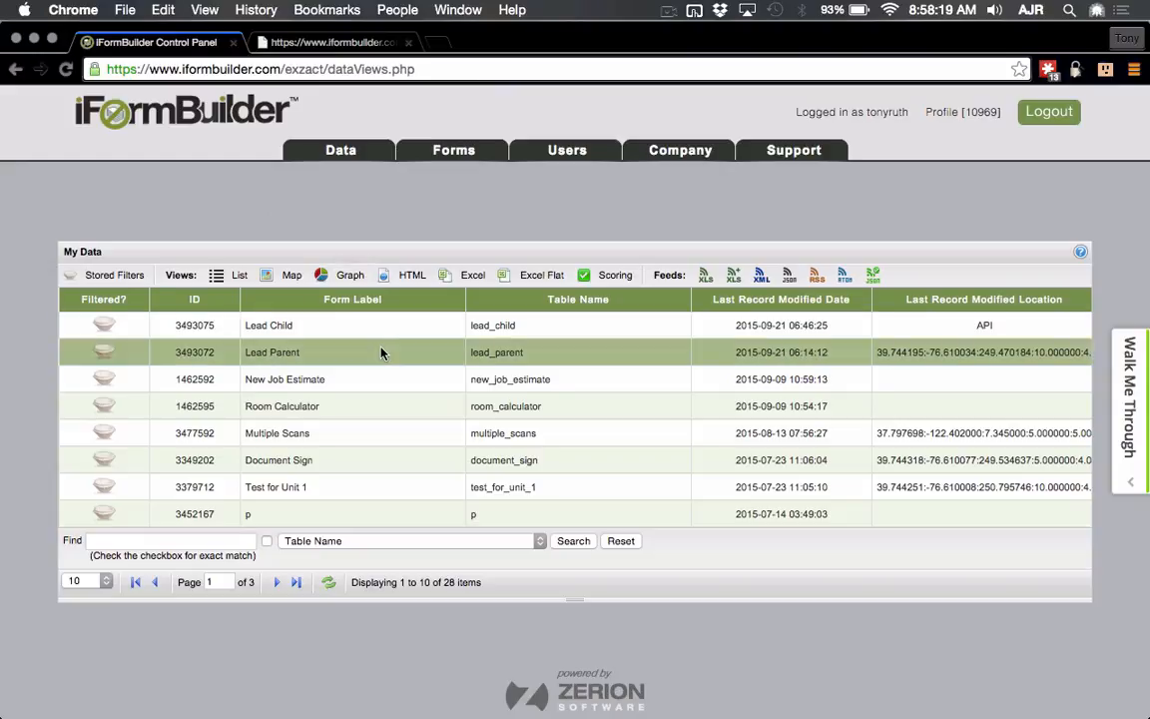
{"action": "left_click", "coordinate": [125, 278]}
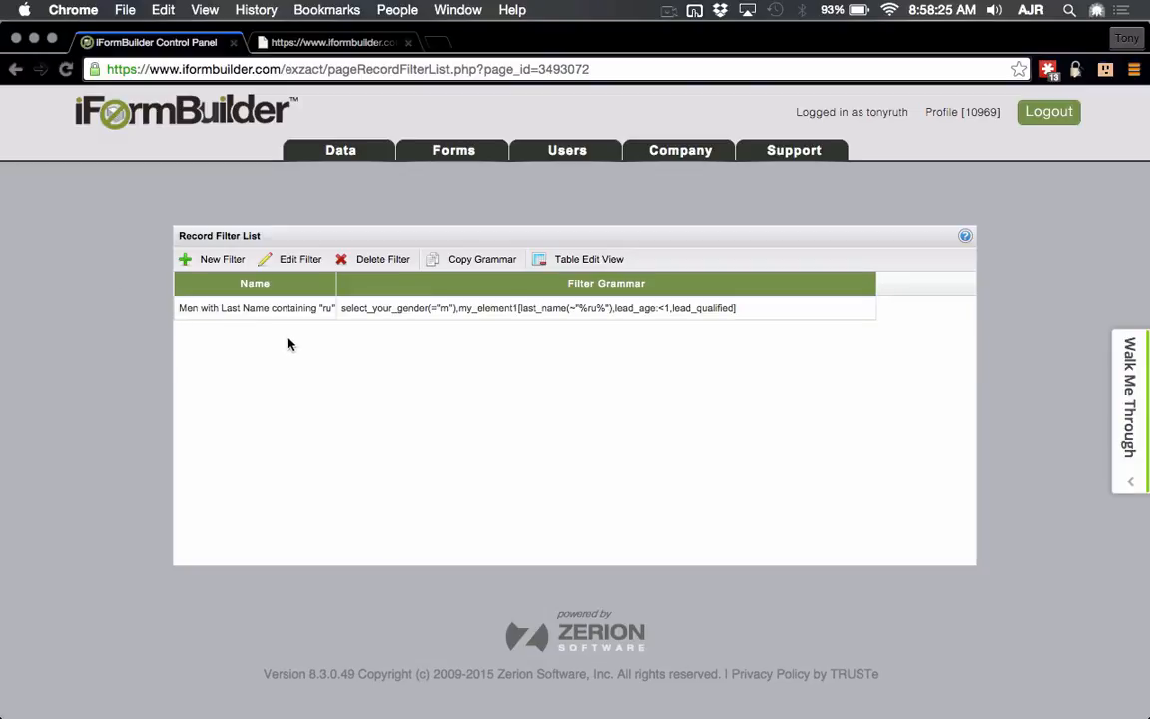
{"action": "left_click_drag", "start_coordinate": [337, 284], "coordinate": [381, 284]}
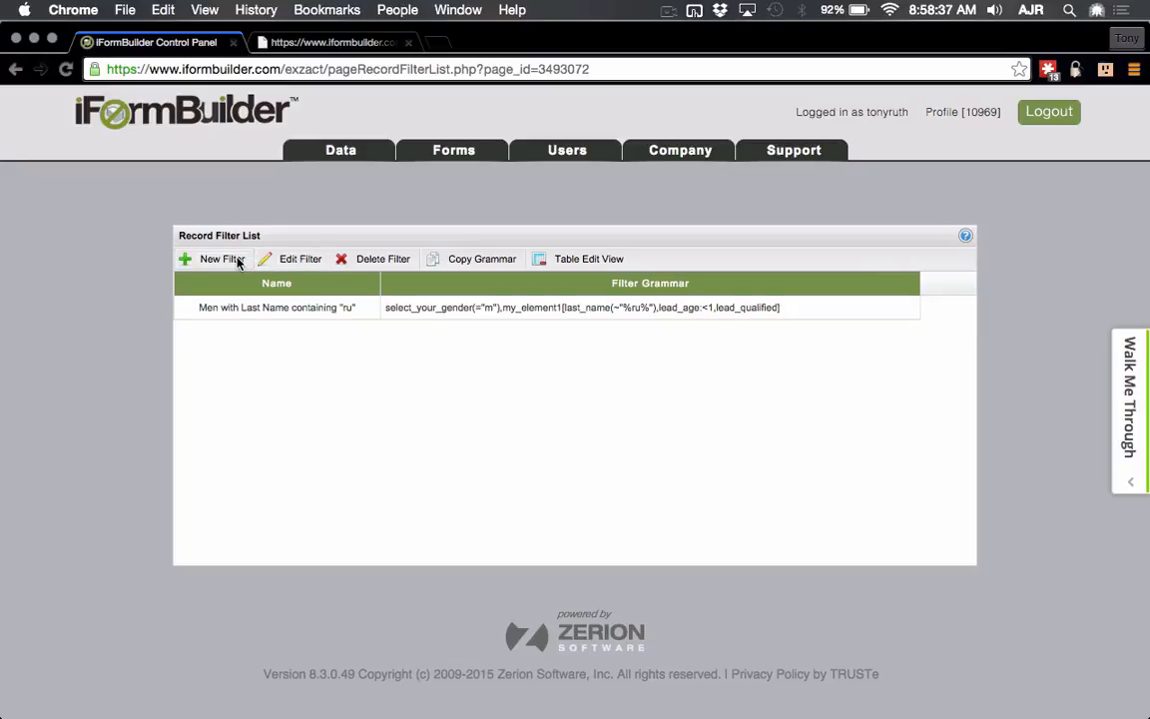
{"action": "left_click", "coordinate": [262, 306]}
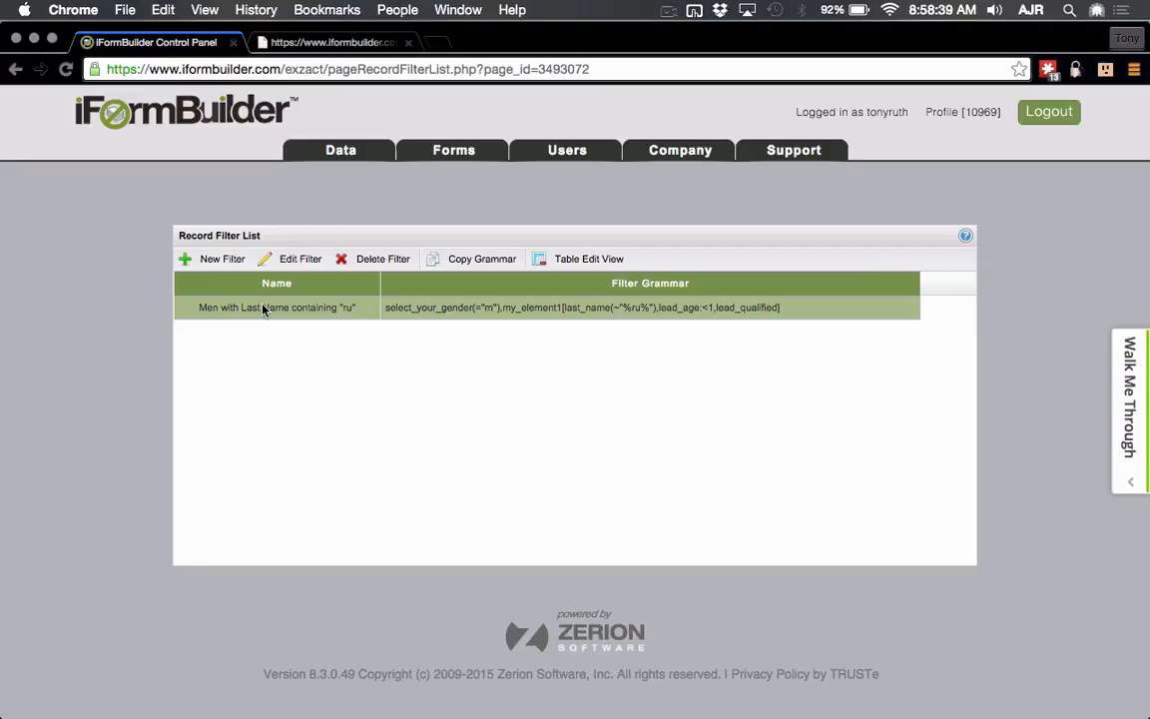
Step: Edit the 'Men with Last Name containing ru' filter and scroll down to its field rules
{"action": "left_click", "coordinate": [300, 259]}
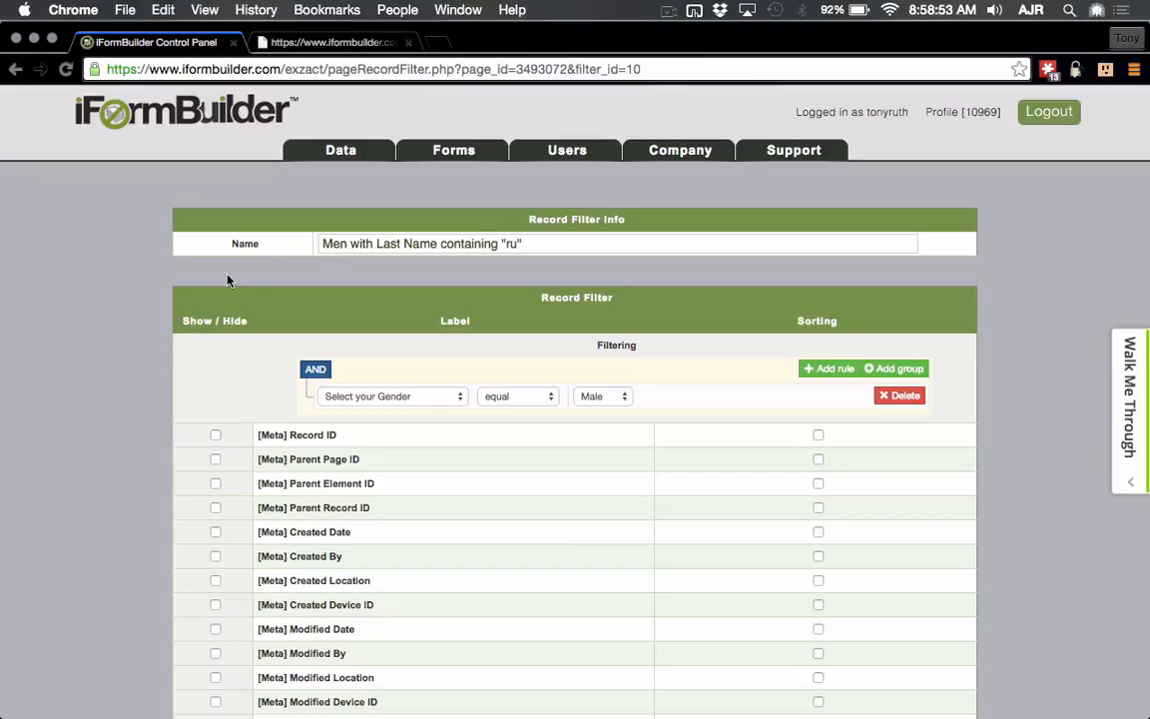
{"action": "scroll", "coordinate": [183, 310], "scroll_direction": "down", "scroll_amount": 3}
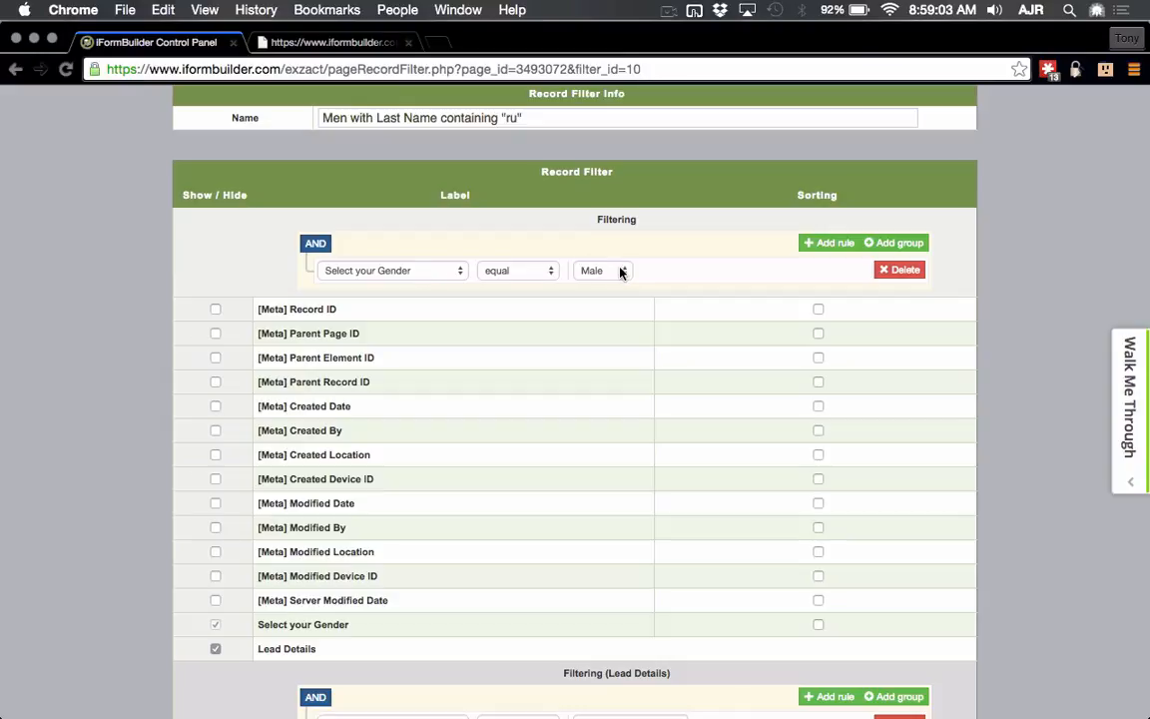
{"action": "left_click", "coordinate": [829, 242]}
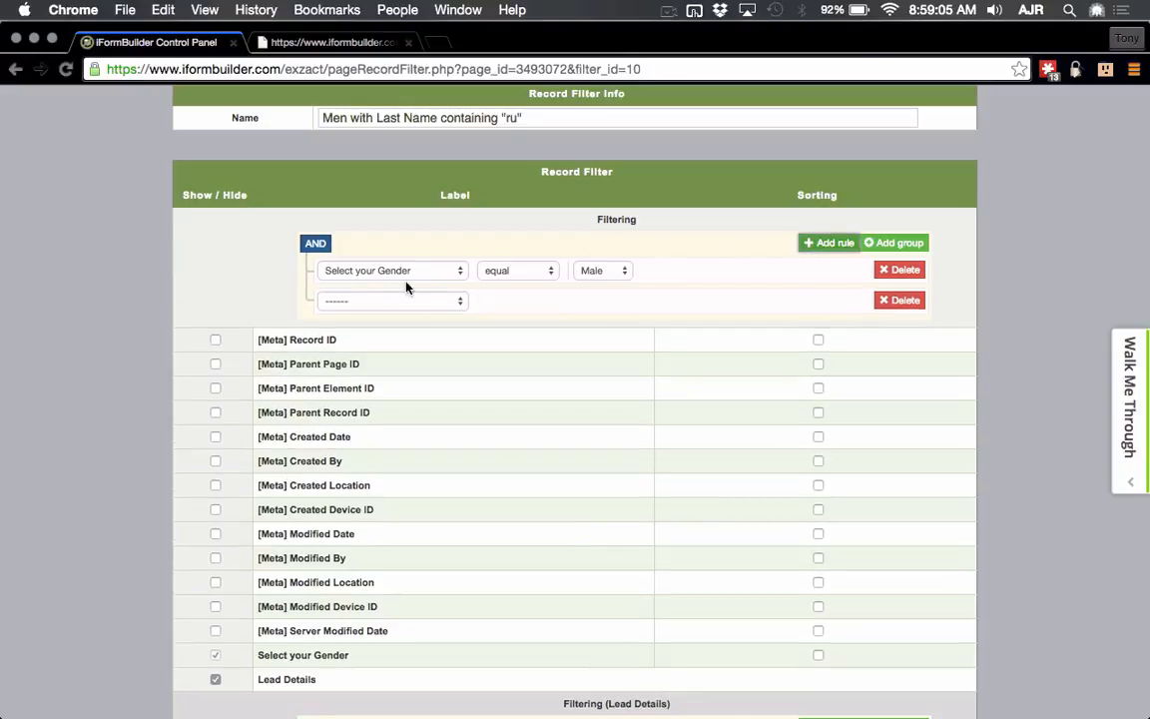
{"action": "left_click", "coordinate": [399, 300]}
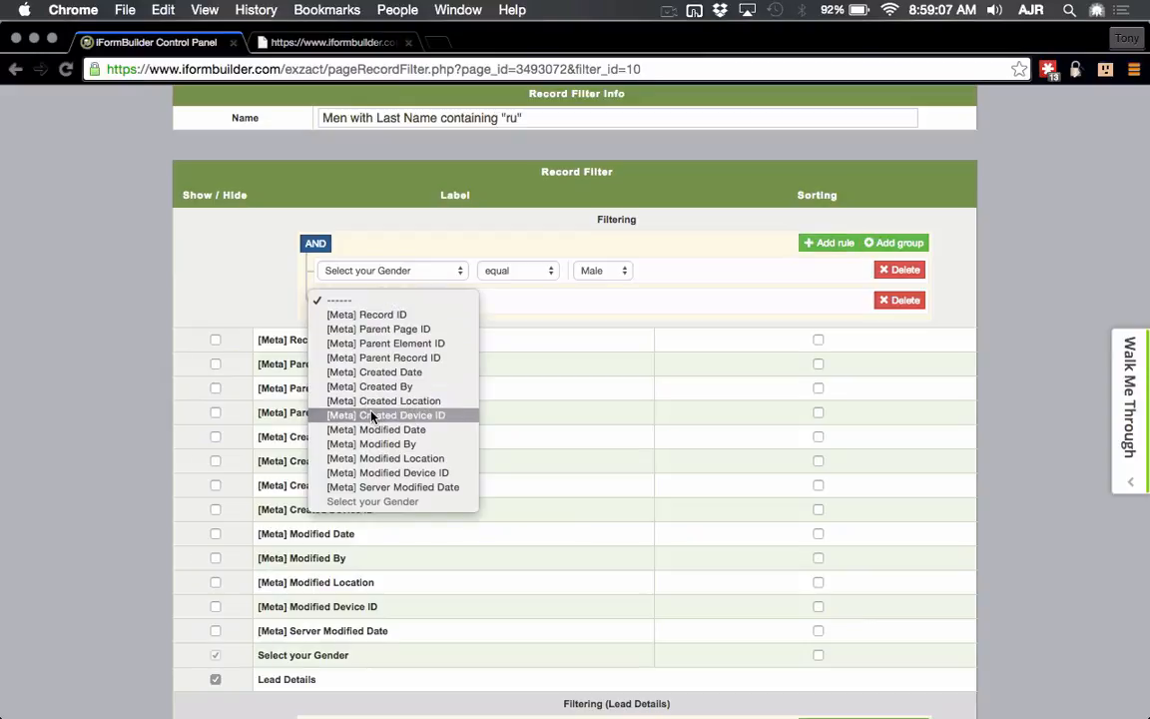
{"action": "left_click", "coordinate": [693, 226]}
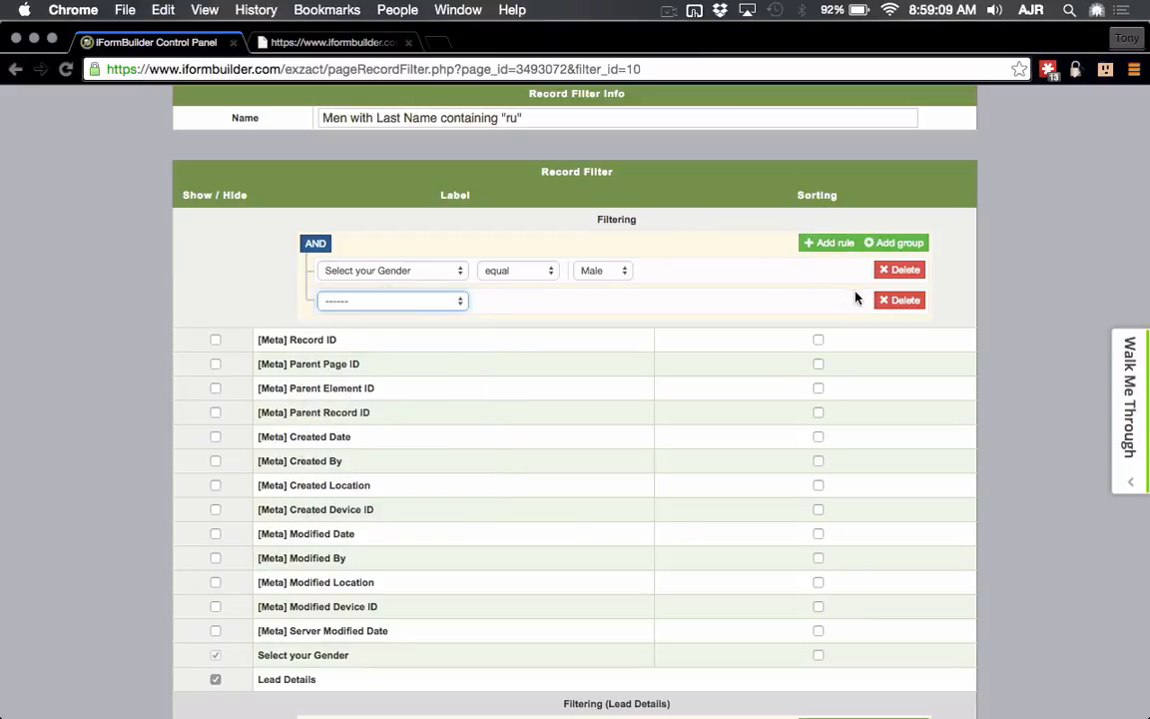
{"action": "left_click", "coordinate": [899, 300]}
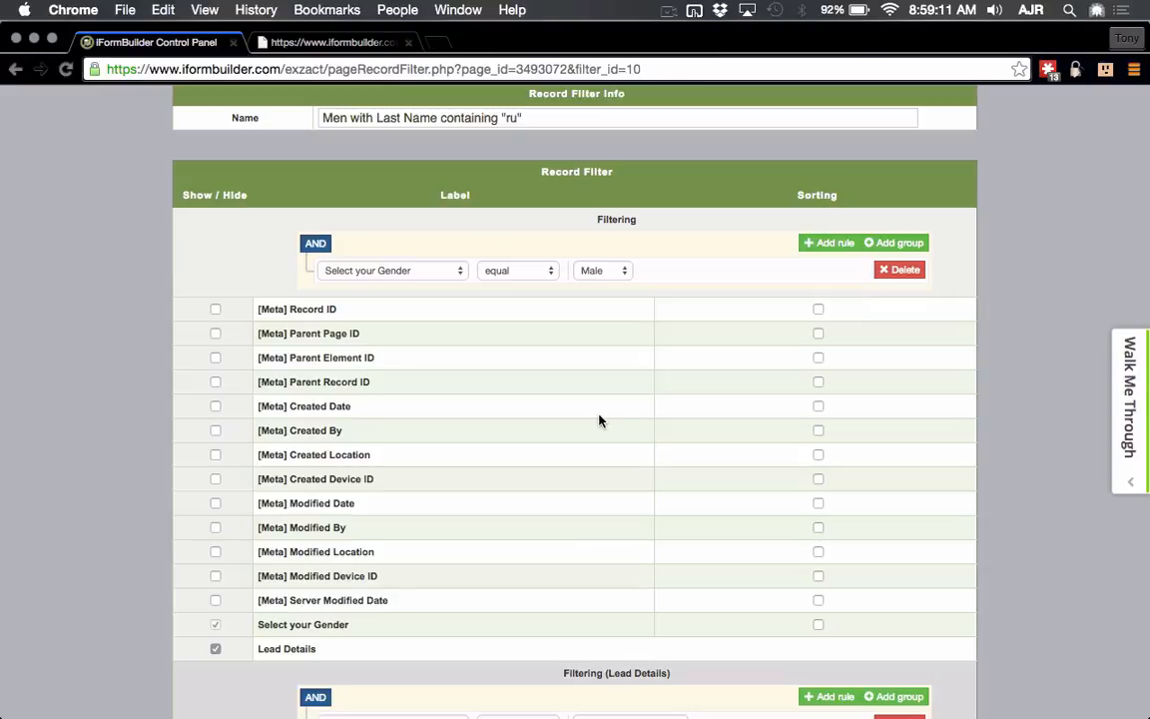
{"action": "scroll", "coordinate": [599, 420], "scroll_direction": "down", "scroll_amount": 5}
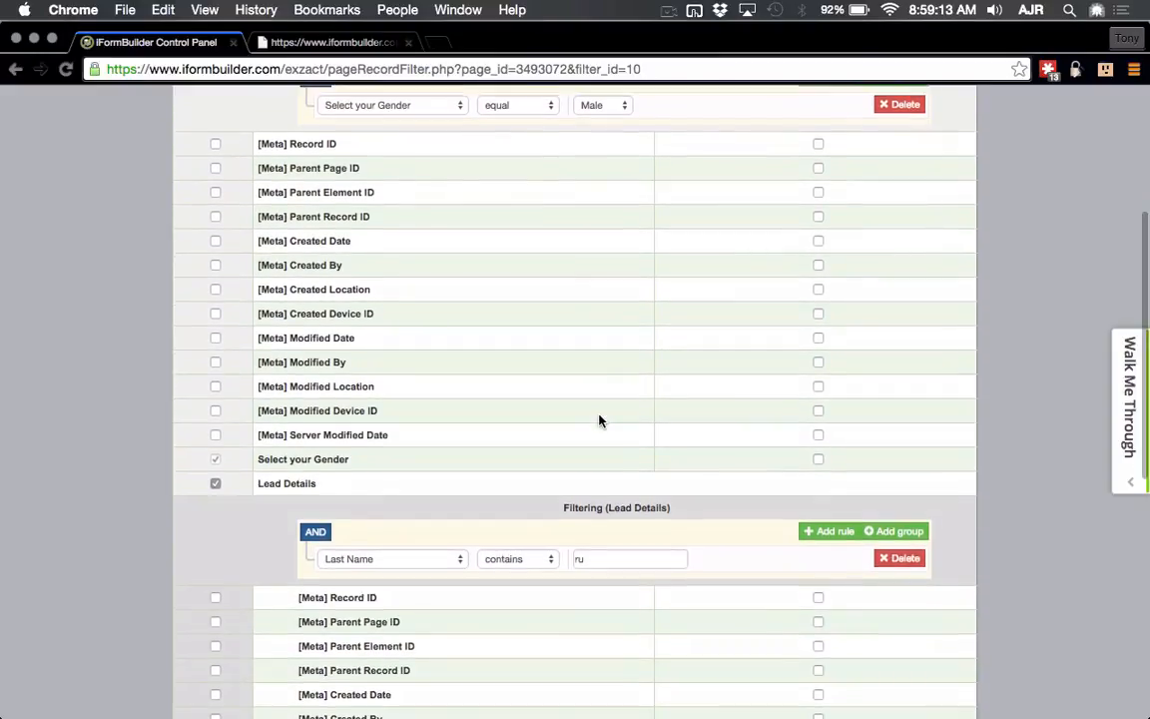
{"action": "scroll", "coordinate": [599, 420], "scroll_direction": "down", "scroll_amount": 6}
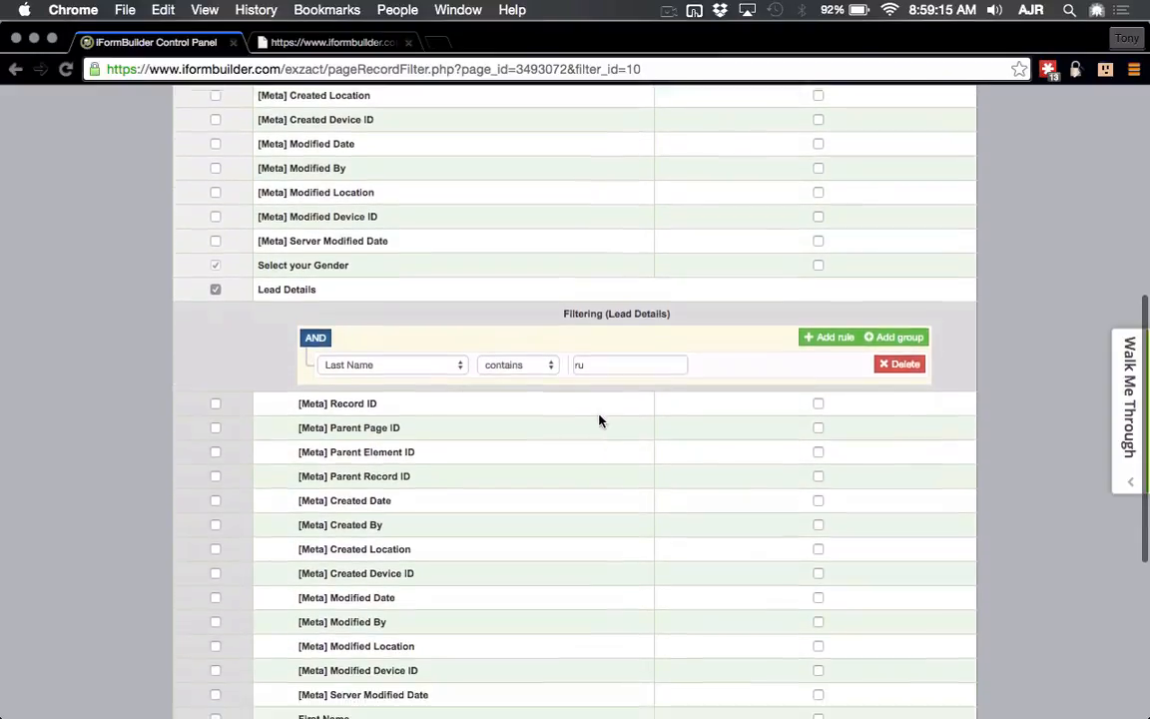
{"action": "scroll", "coordinate": [599, 421], "scroll_direction": "down", "scroll_amount": 2}
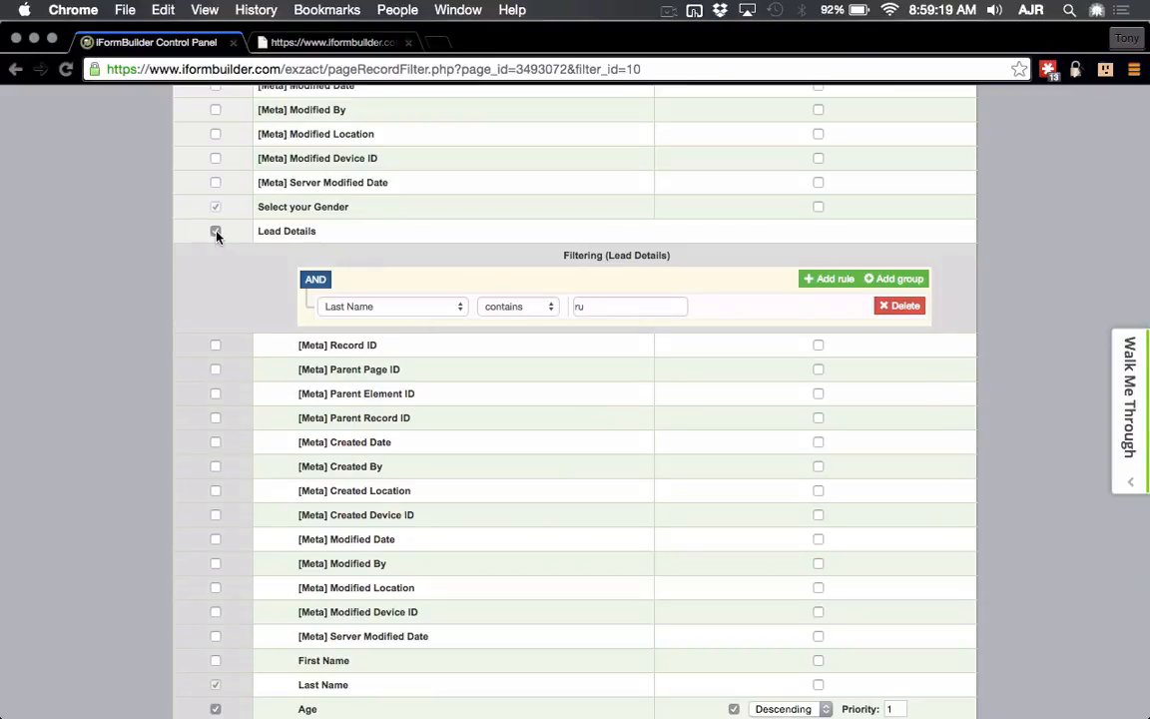
{"action": "scroll", "coordinate": [231, 286], "scroll_direction": "down", "scroll_amount": 3}
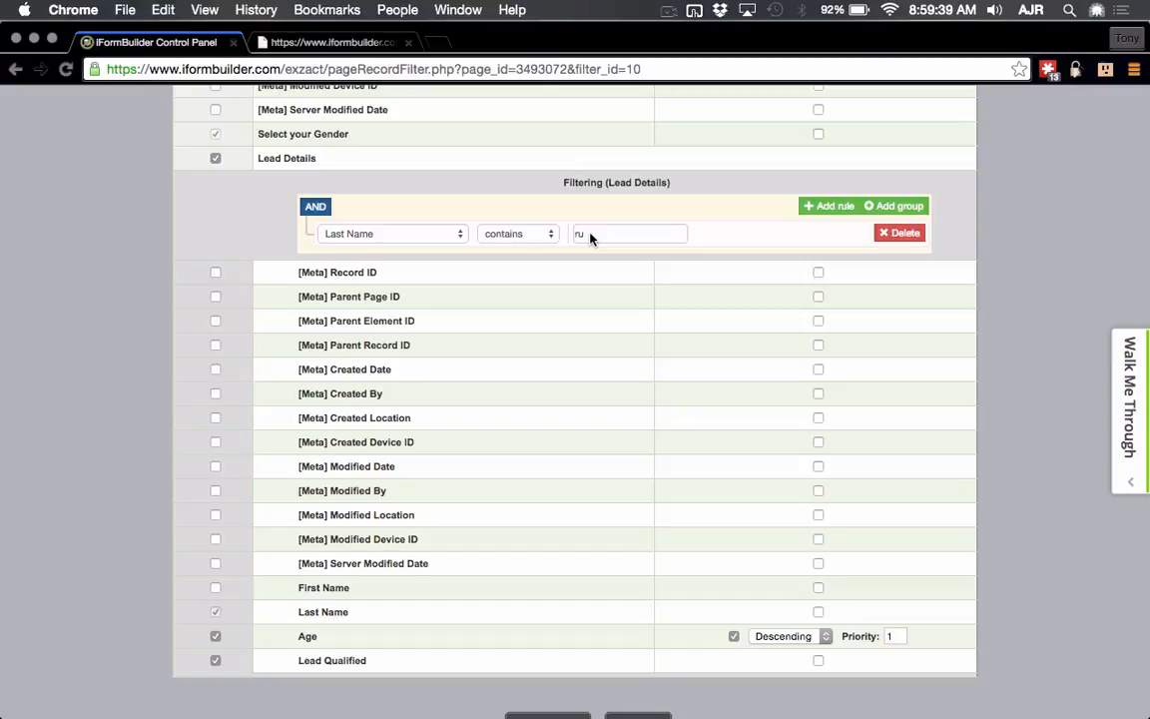
{"action": "scroll", "coordinate": [589, 237], "scroll_direction": "up", "scroll_amount": 5}
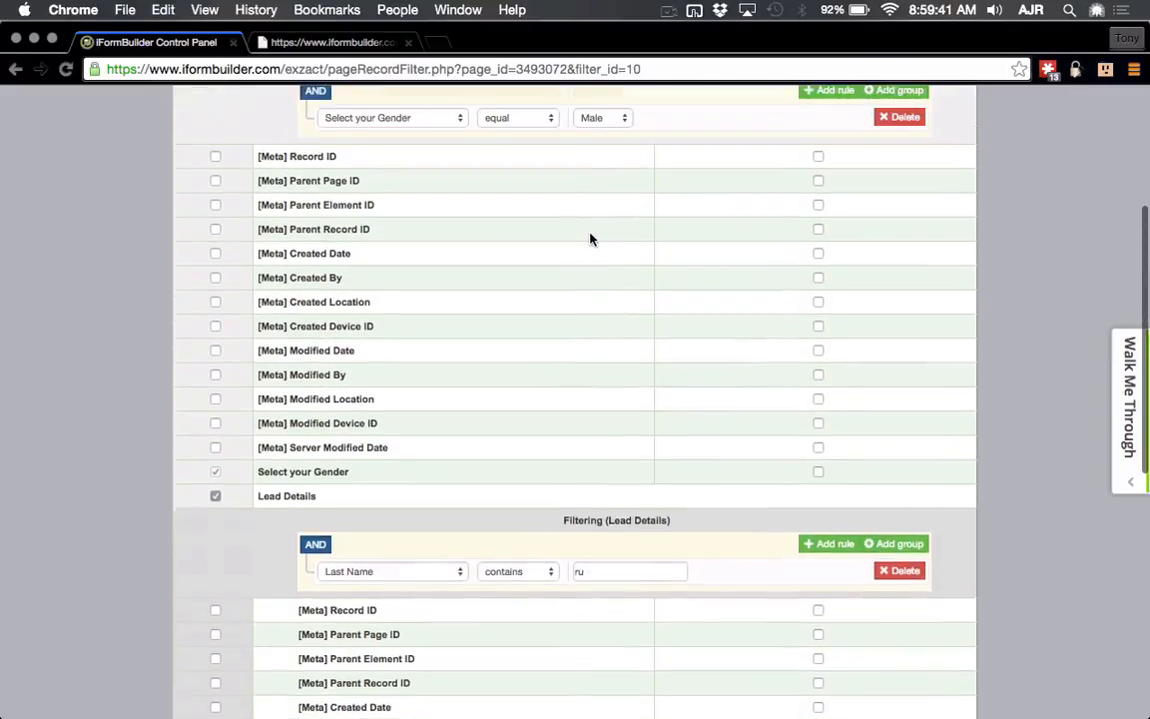
{"action": "scroll", "coordinate": [589, 239], "scroll_direction": "up", "scroll_amount": 2}
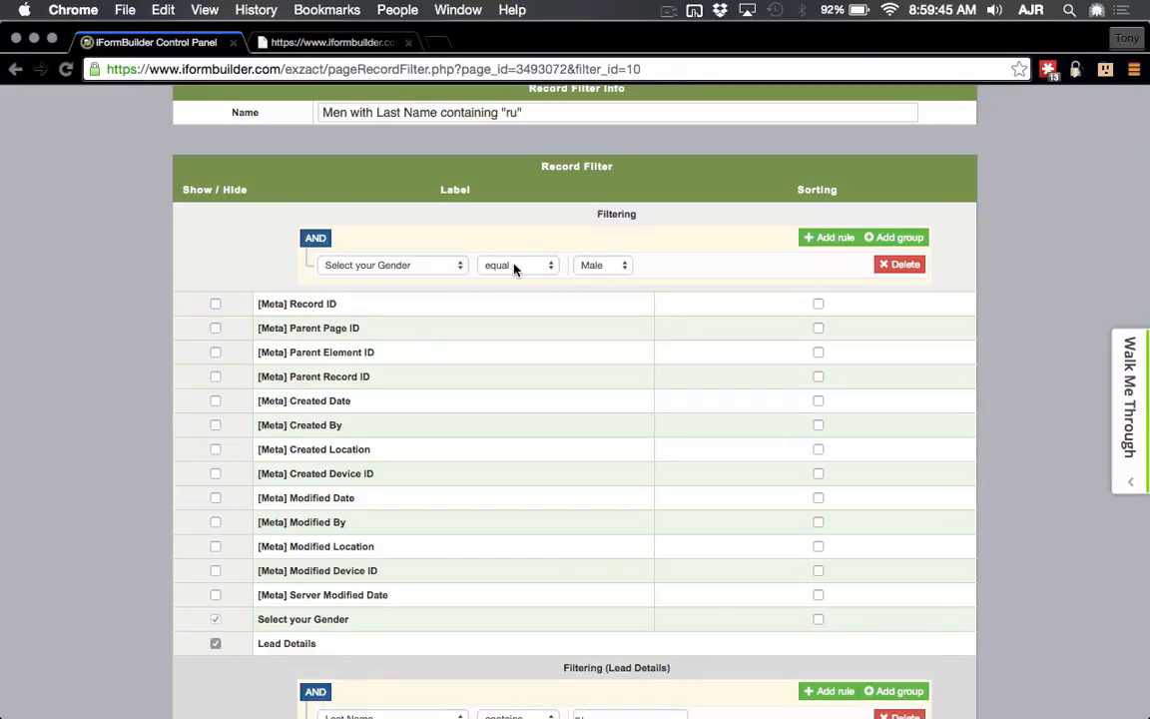
{"action": "scroll", "coordinate": [514, 268], "scroll_direction": "down", "scroll_amount": 5}
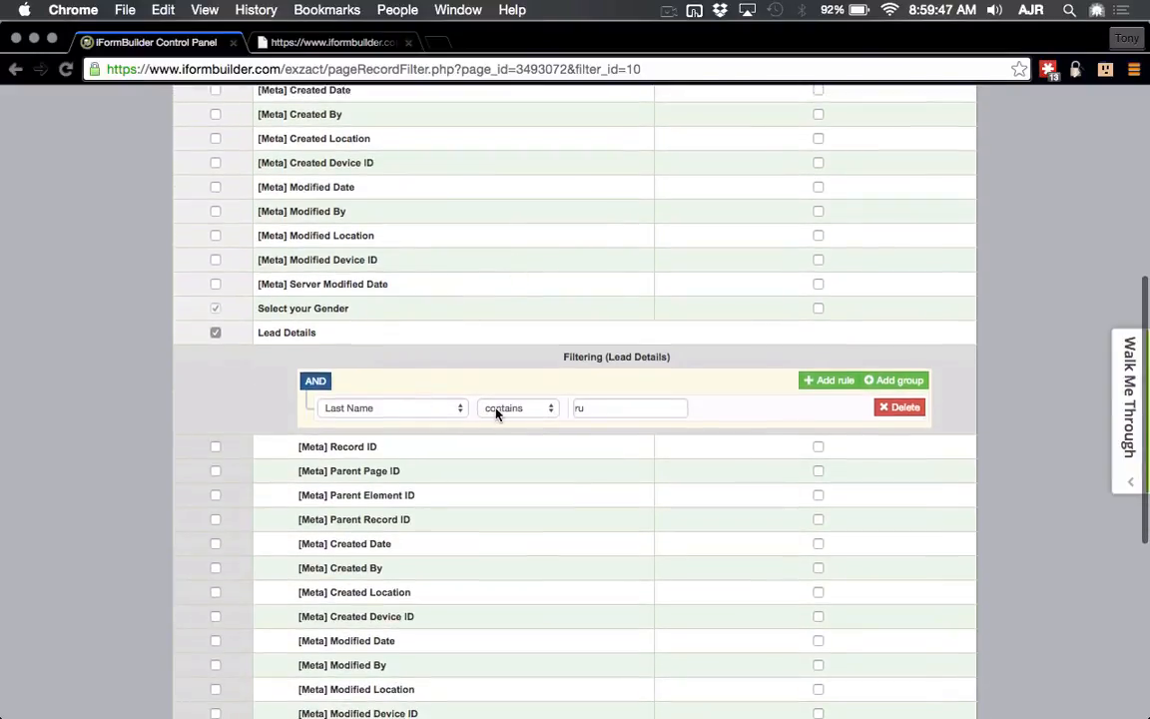
{"action": "scroll", "coordinate": [503, 413], "scroll_direction": "down", "scroll_amount": 3}
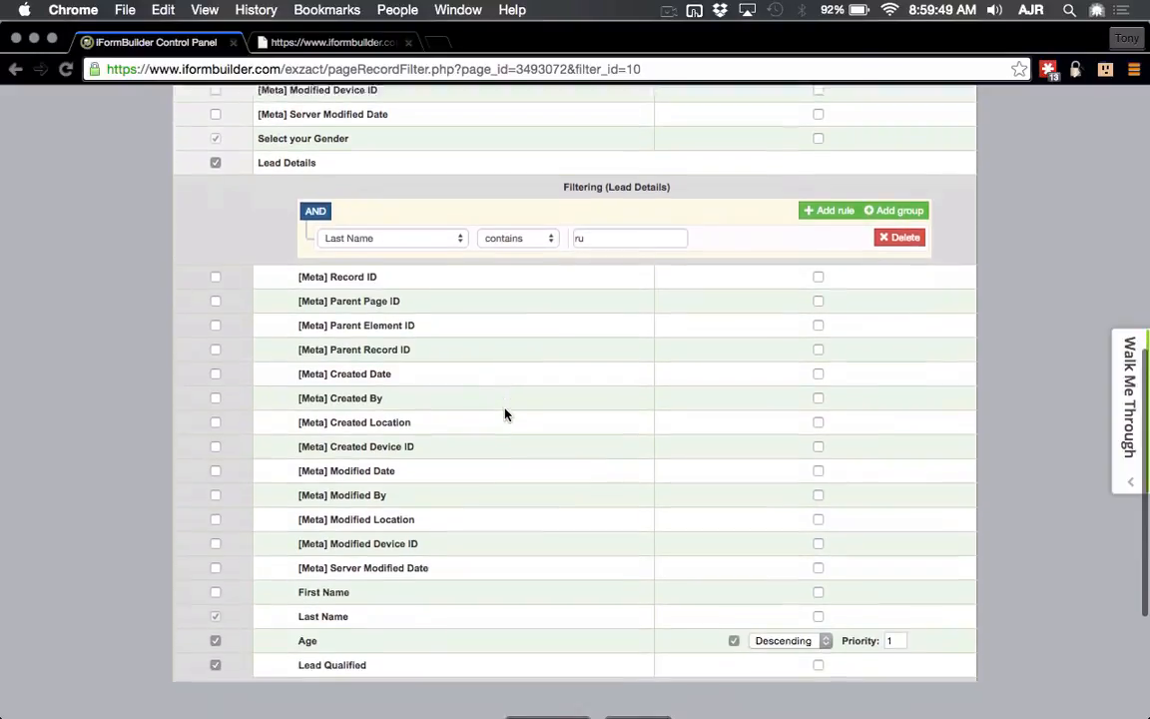
{"action": "scroll", "coordinate": [505, 414], "scroll_direction": "down", "scroll_amount": 1}
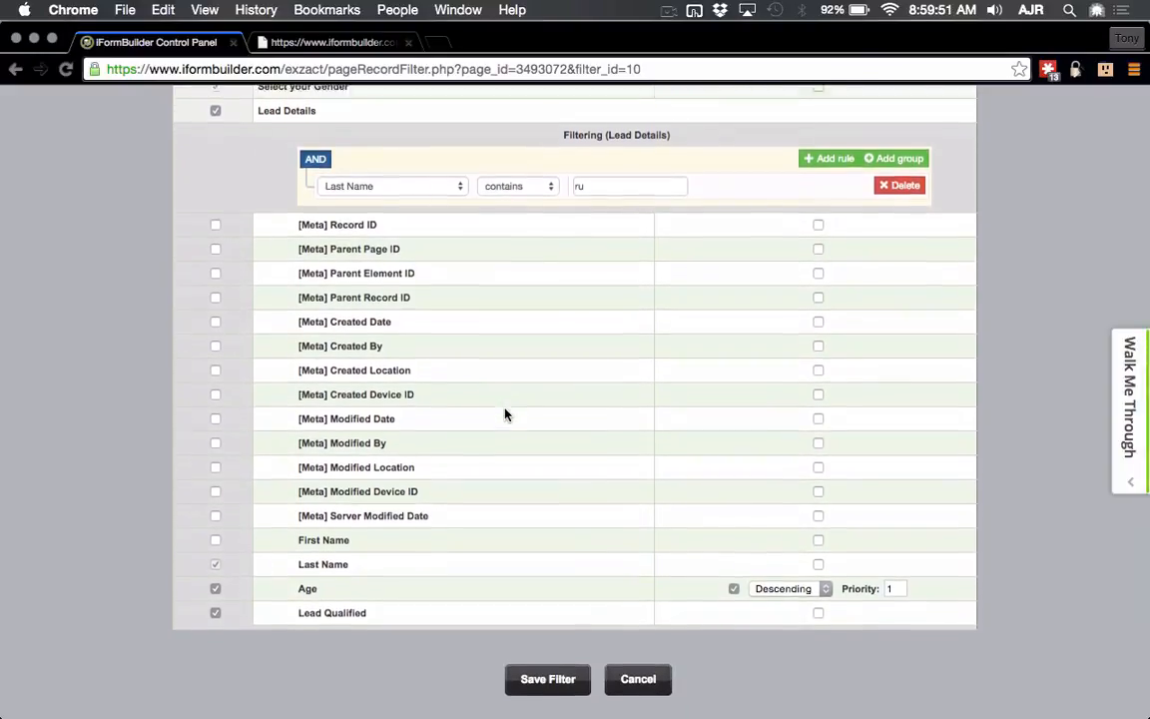
{"action": "scroll", "coordinate": [505, 414], "scroll_direction": "down", "scroll_amount": 2}
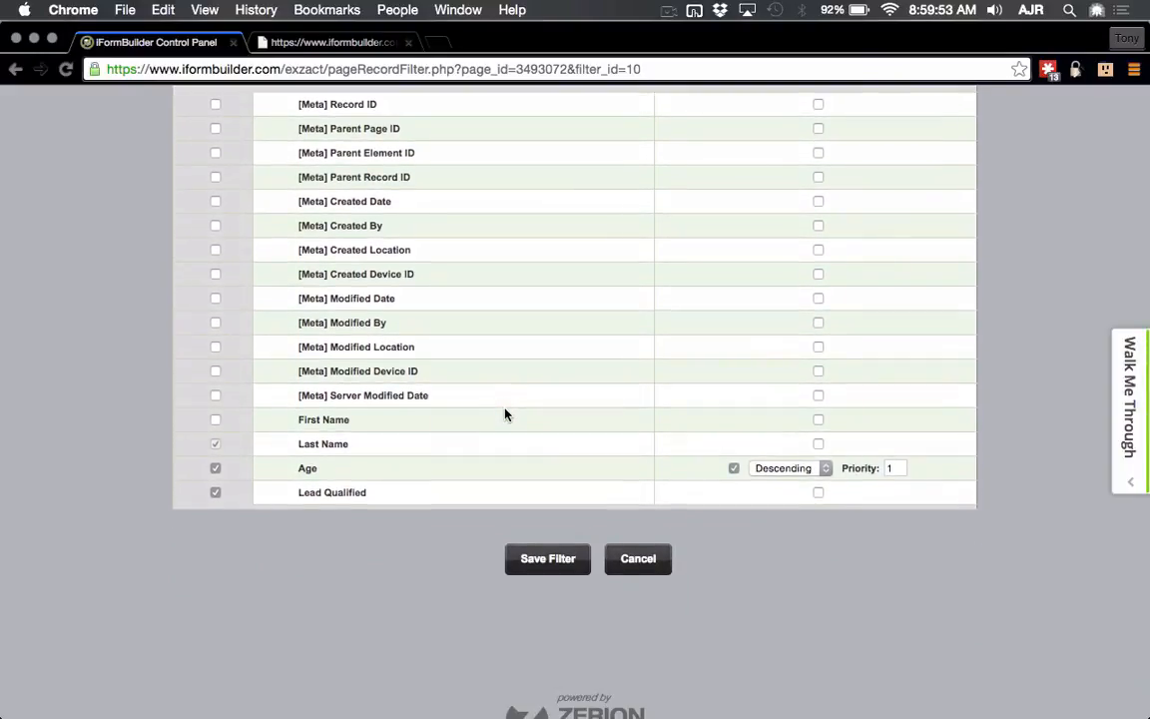
Step: Show Lead Qualified, sort it ascending with priority 2, and save the filter
{"action": "left_click", "coordinate": [216, 493]}
{"action": "left_click", "coordinate": [819, 494]}
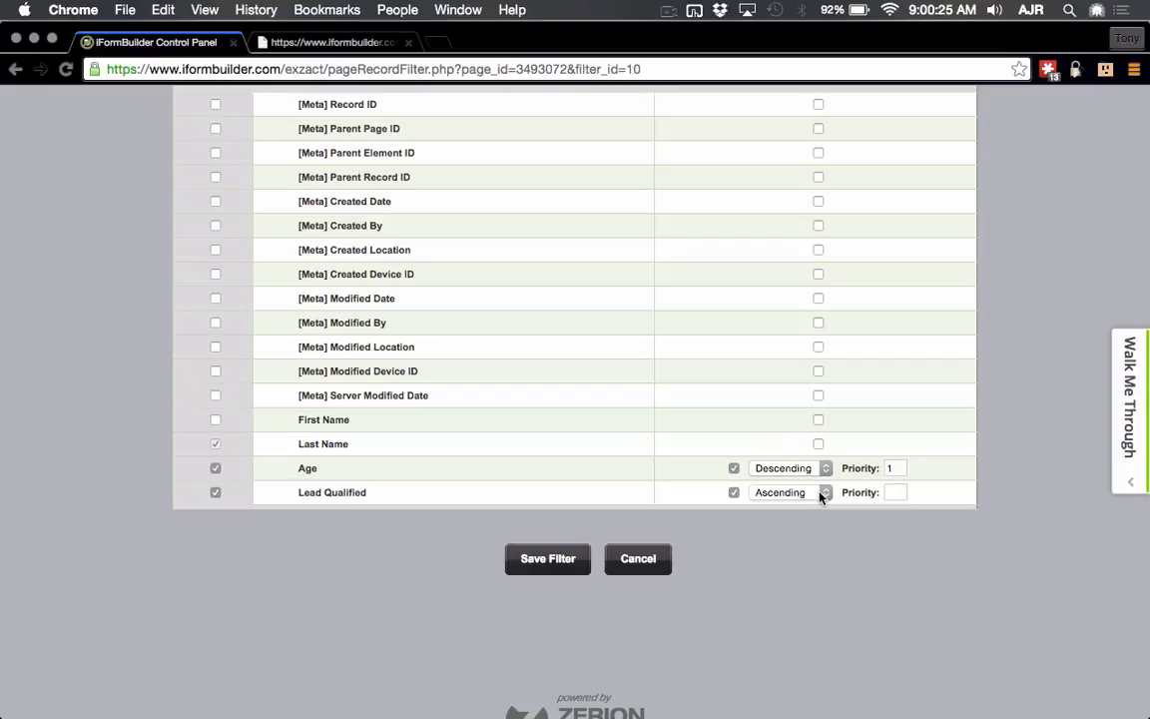
{"action": "type", "text": "2"}
{"action": "left_click", "coordinate": [555, 555]}
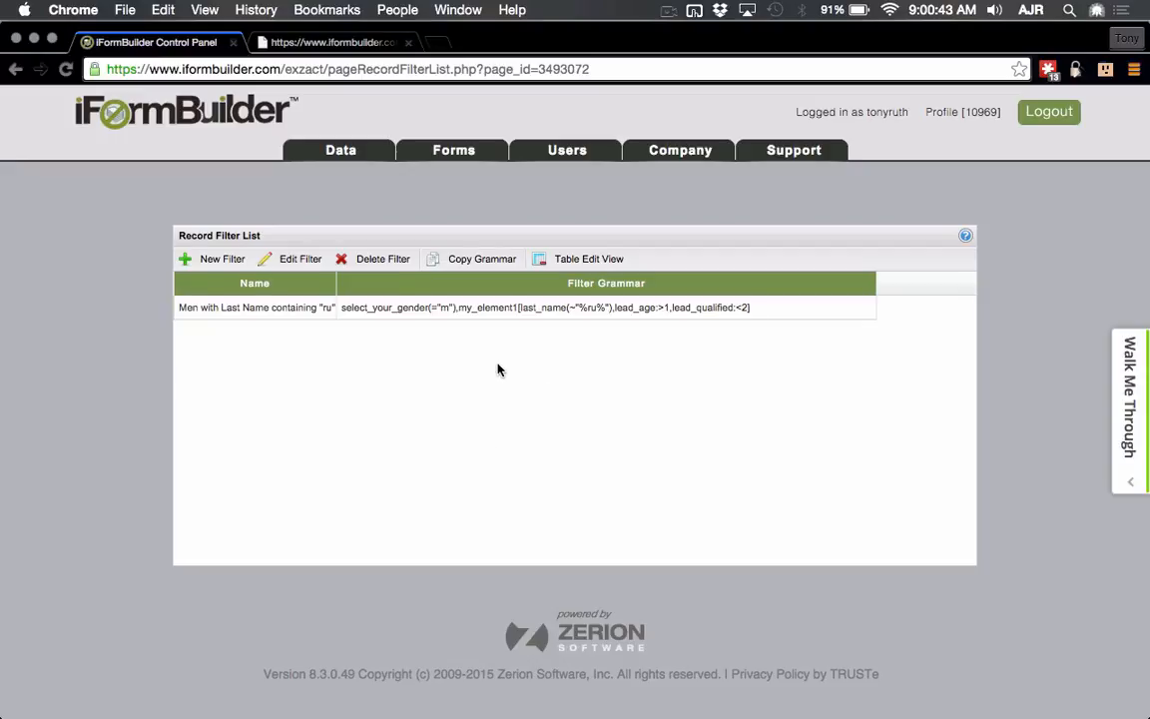
Step: Show the saved filter's records in Table Edit View
{"action": "left_click", "coordinate": [564, 310]}
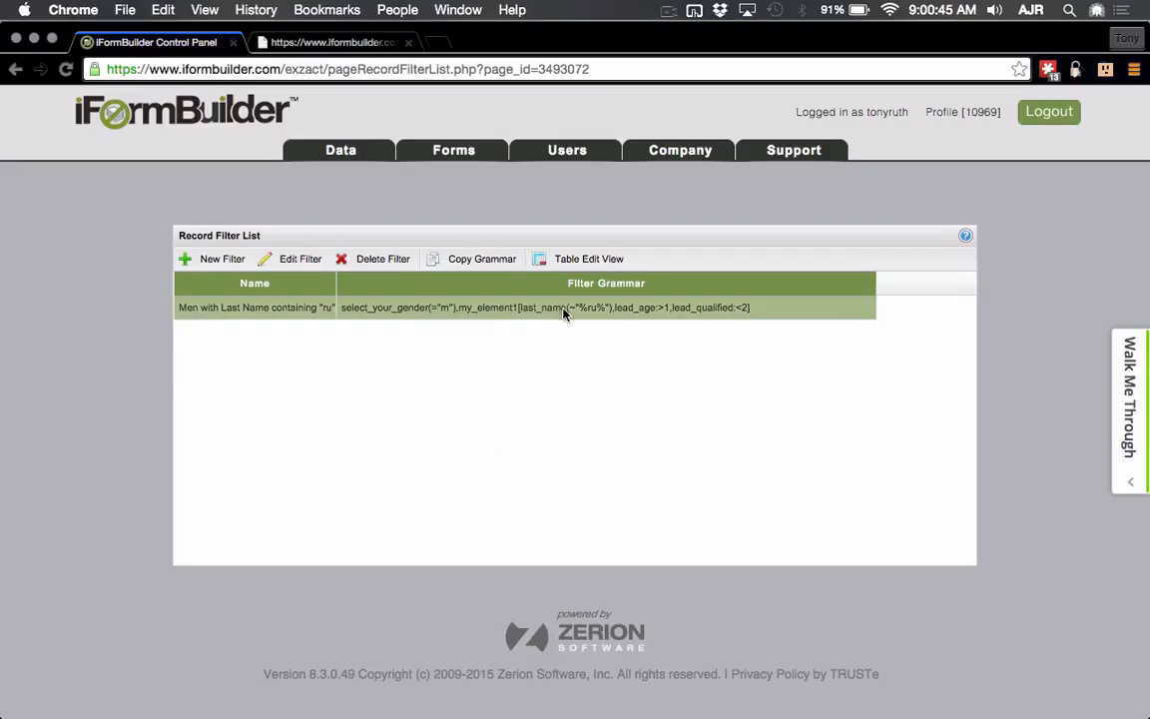
{"action": "left_click", "coordinate": [603, 261]}
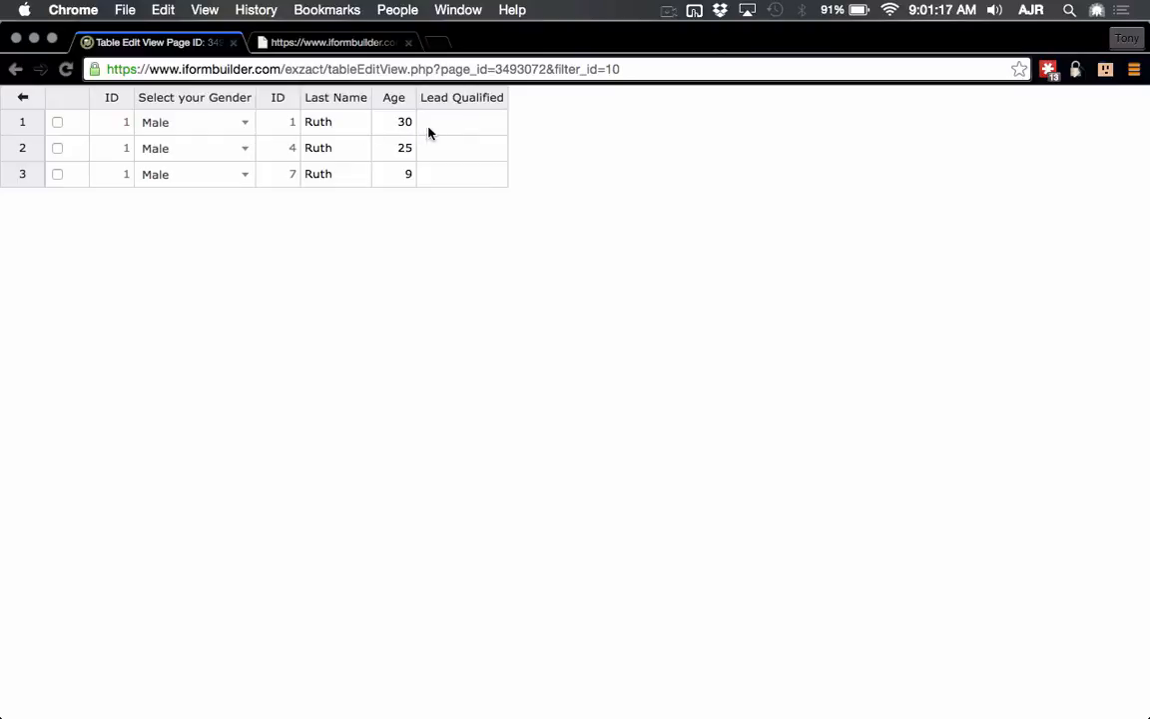
Step: Enter Lead Qualified values Yes, Yes and No in rows 1 to 3
{"action": "left_click", "coordinate": [465, 127]}
{"action": "type", "text": "Yes"}
{"action": "key", "text": "Return"}
{"action": "left_click", "coordinate": [461, 174]}
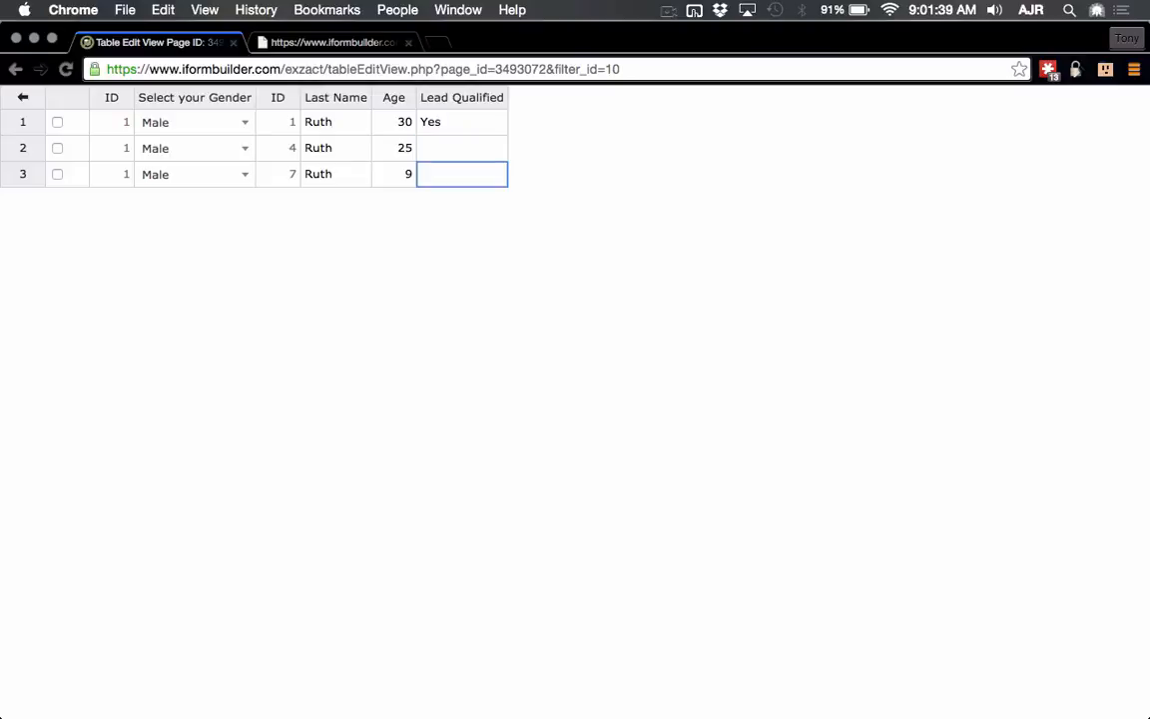
{"action": "left_click", "coordinate": [462, 148]}
{"action": "type", "text": "Yes"}
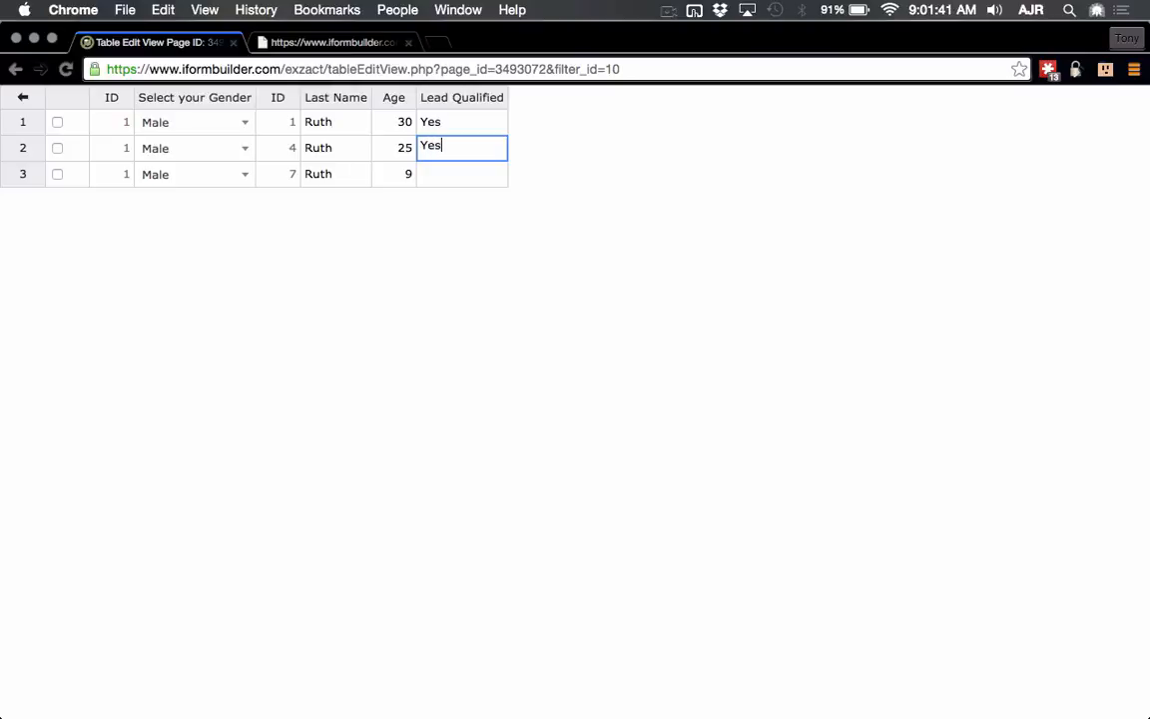
{"action": "key", "text": "Return"}
{"action": "type", "text": "No"}
{"action": "key", "text": "Return"}
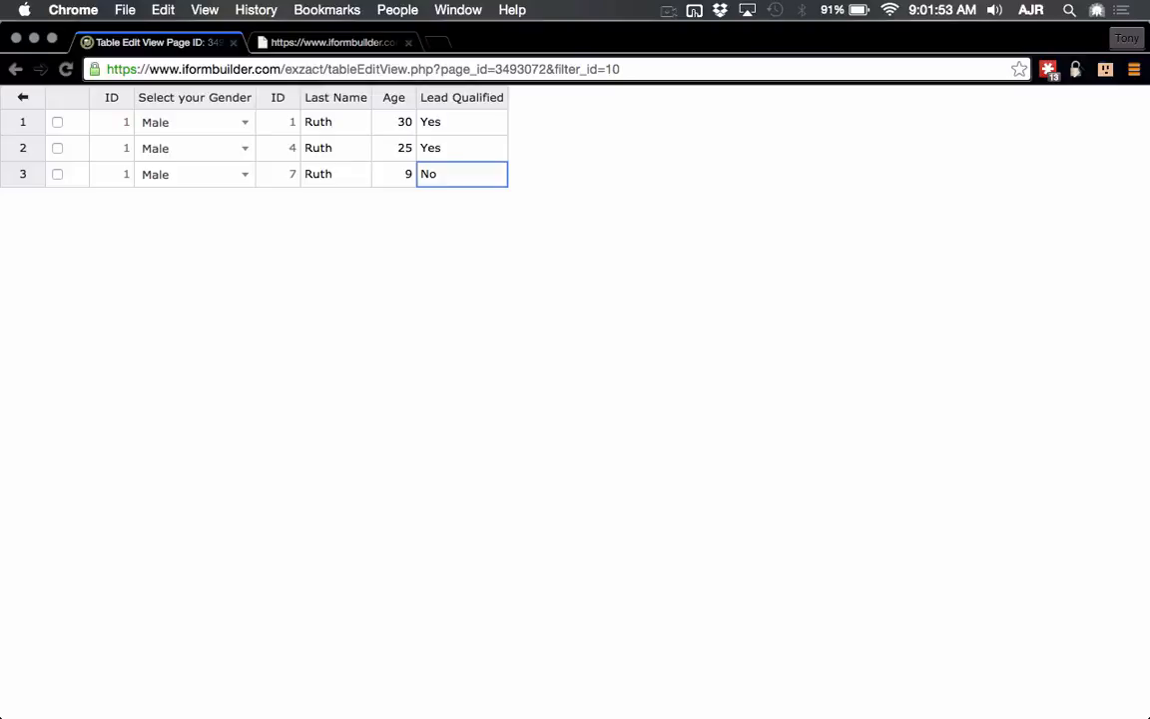
Step: Re-enter the Lead Qualified cells, fixing the mistyped Yes in row 3
{"action": "type", "text": "Yes"}
{"action": "key", "text": "Up"}
{"action": "type", "text": "No"}
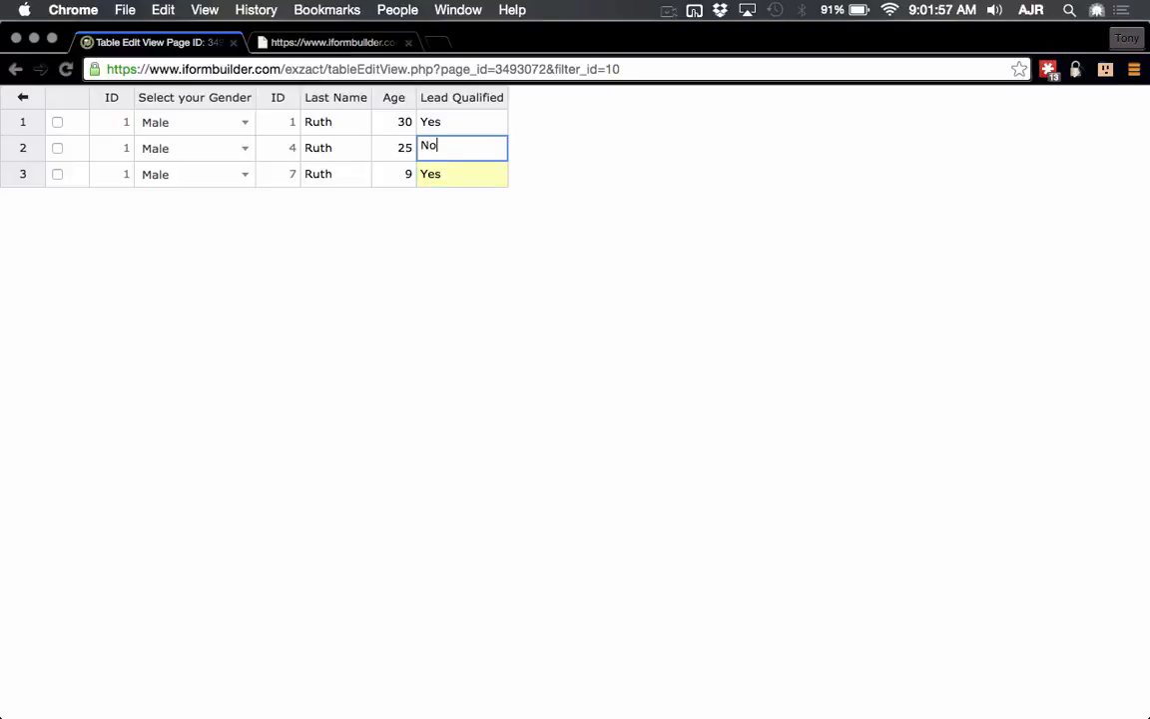
{"action": "key", "text": "Up"}
{"action": "type", "text": "No"}
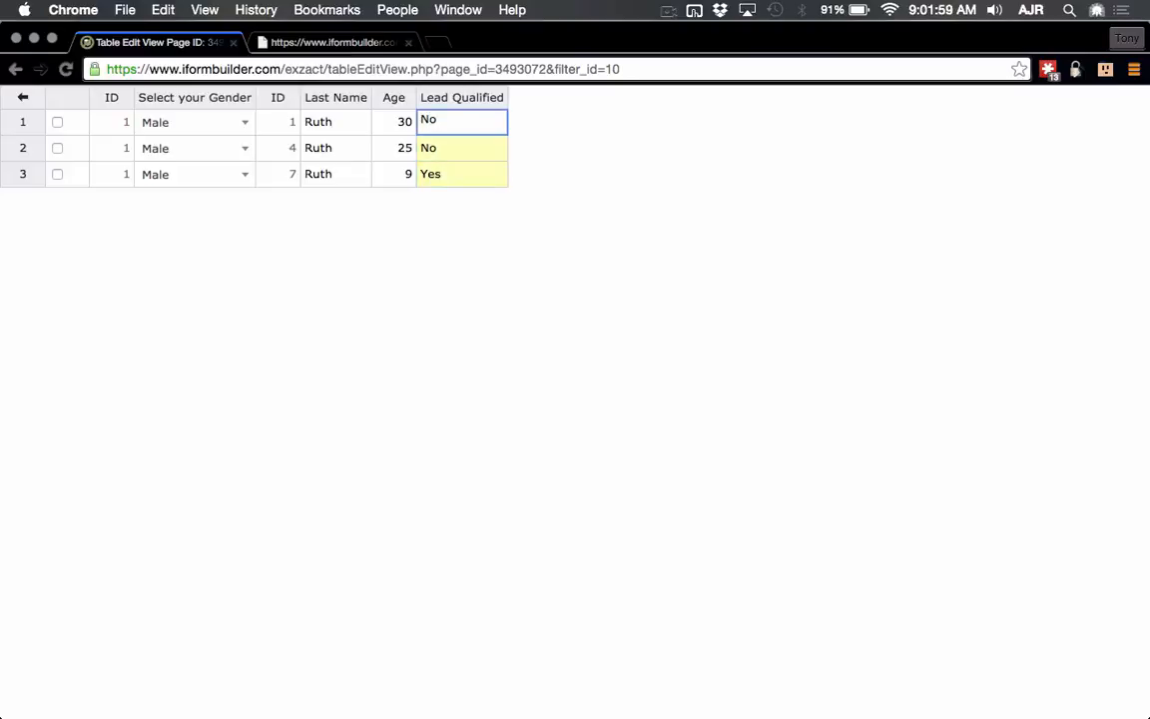
{"action": "key", "text": "Down"}
{"action": "type", "text": "Yes"}
{"action": "key", "text": "Down"}
{"action": "type", "text": "YTe"}
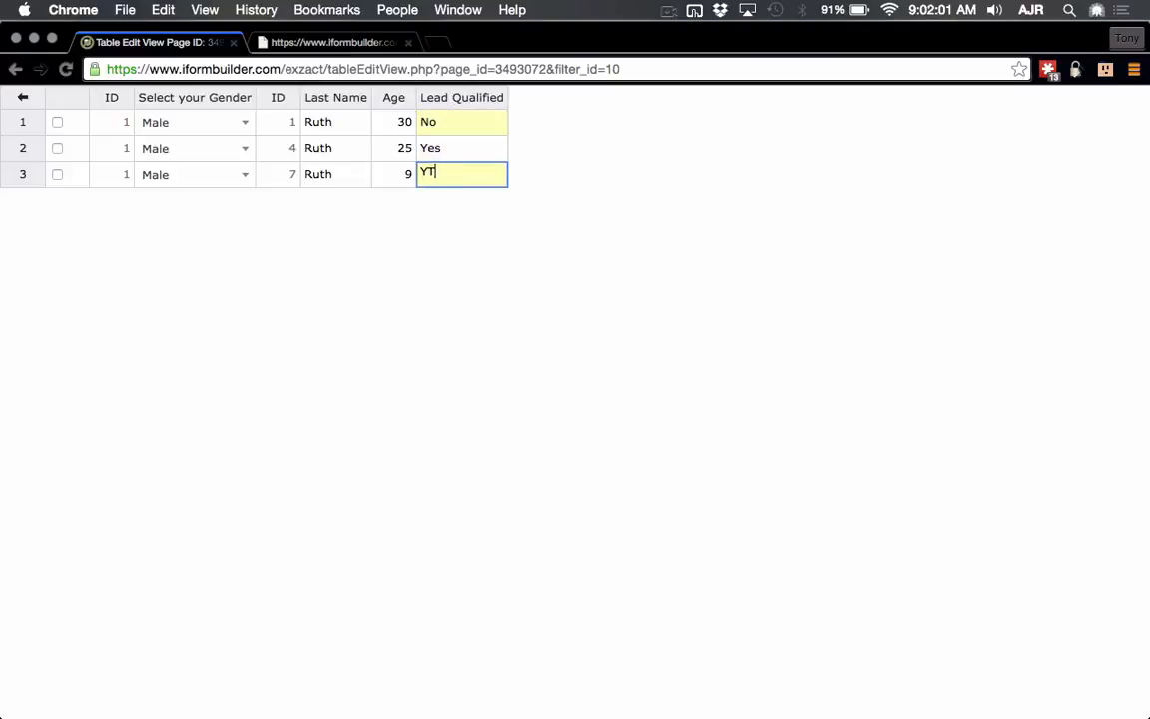
{"action": "key", "text": "BackSpace"}
{"action": "key", "text": "BackSpace"}
{"action": "key", "text": "BackSpace"}
{"action": "type", "text": "Yes"}
{"action": "key", "text": "BackSpace"}
{"action": "type", "text": "s"}
Step: Set the age-9 lead's Lead Qualified to No and the age-30 lead's to Yes
{"action": "left_click", "coordinate": [446, 150]}
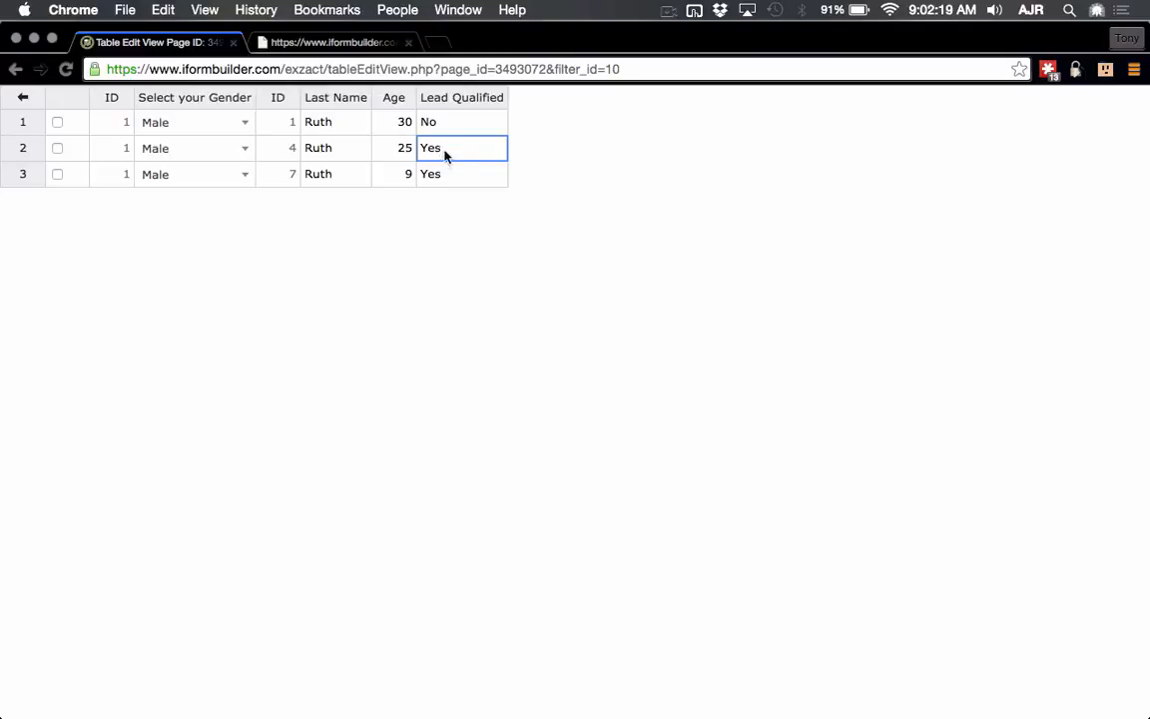
{"action": "left_click", "coordinate": [439, 178]}
{"action": "type", "text": "No"}
{"action": "key", "text": "Up"}
{"action": "key", "text": "Up"}
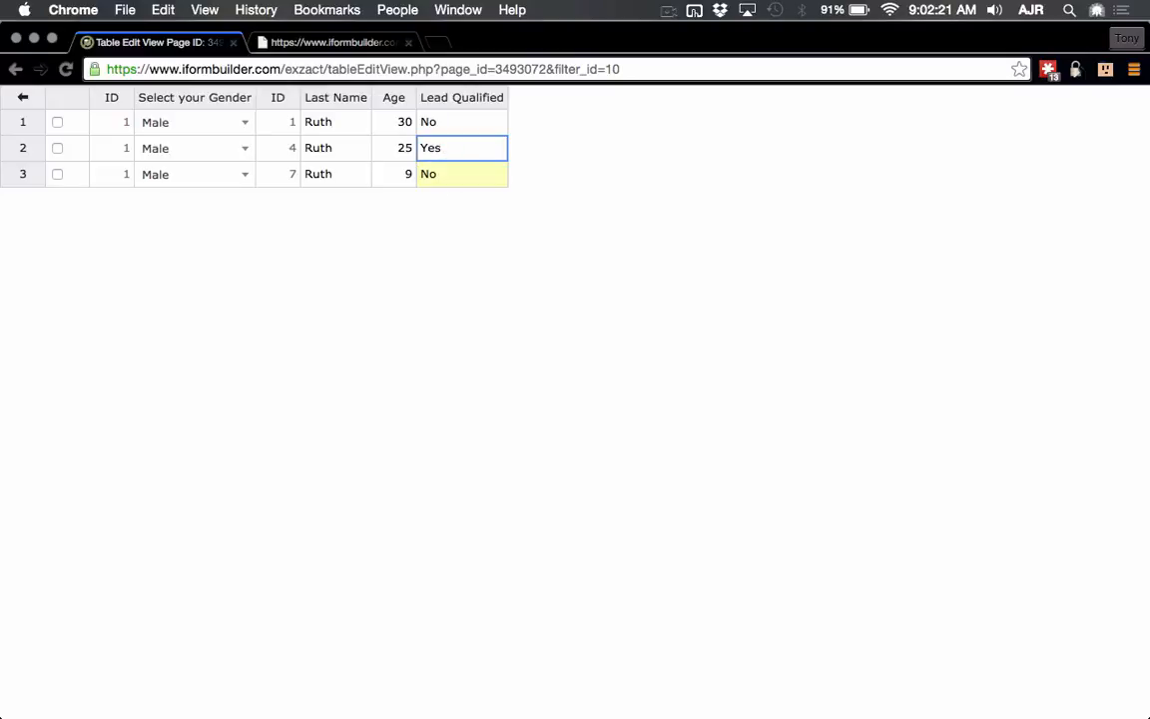
{"action": "type", "text": "Yes"}
{"action": "key", "text": "Return"}
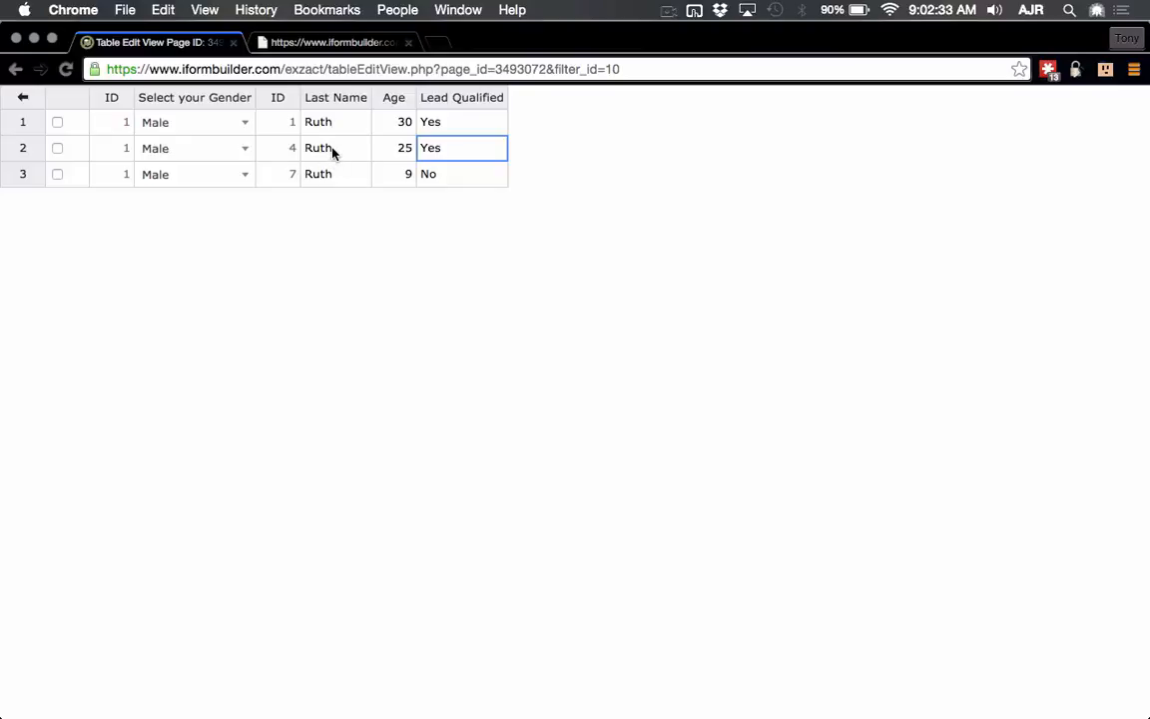
Step: Use Find > Contains value on the Lead Qualified column to search for 'No'
{"action": "right_click", "coordinate": [436, 174]}
{"action": "mouse_move", "coordinate": [506, 323]}
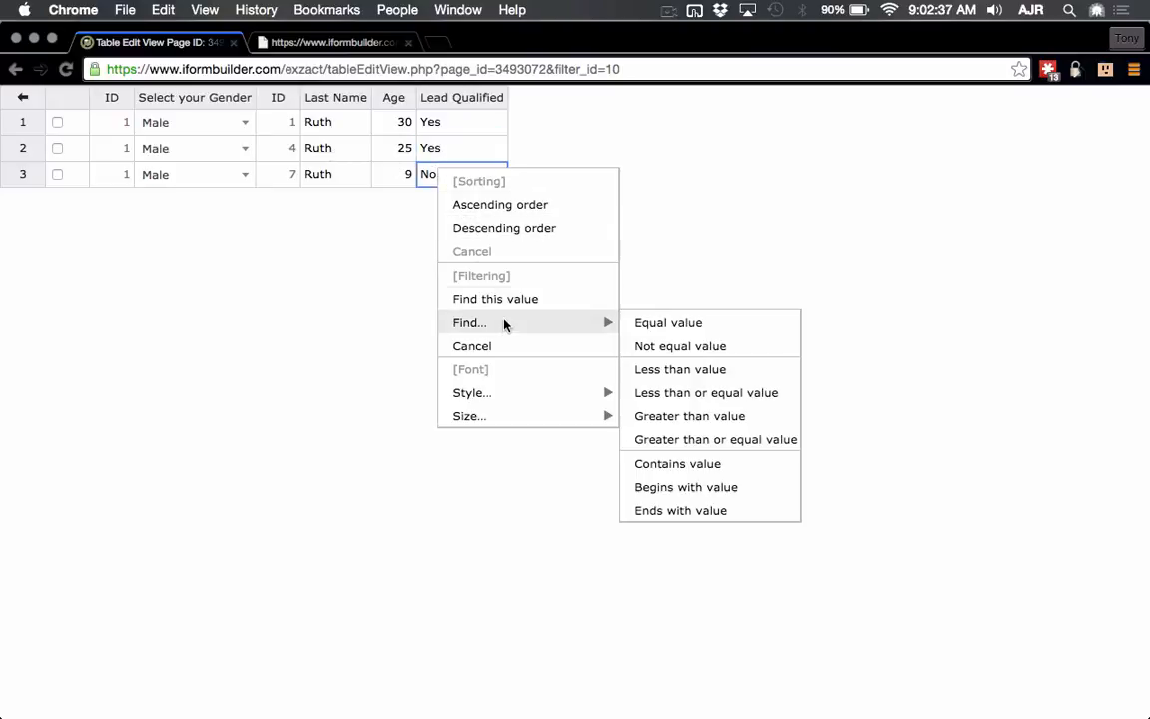
{"action": "left_click", "coordinate": [698, 464]}
{"action": "type", "text": "No"}
{"action": "key", "text": "Return"}
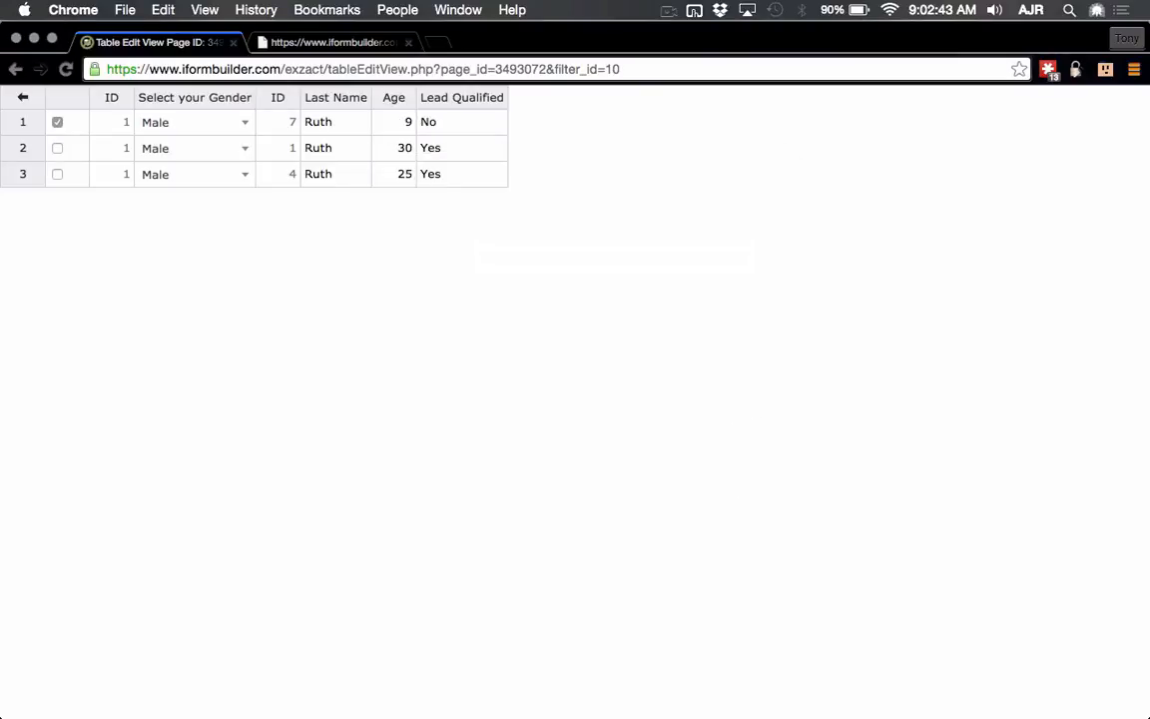
Step: Copy the filter grammar from the Record Filter List, then return to My Data
{"action": "left_click", "coordinate": [25, 99]}
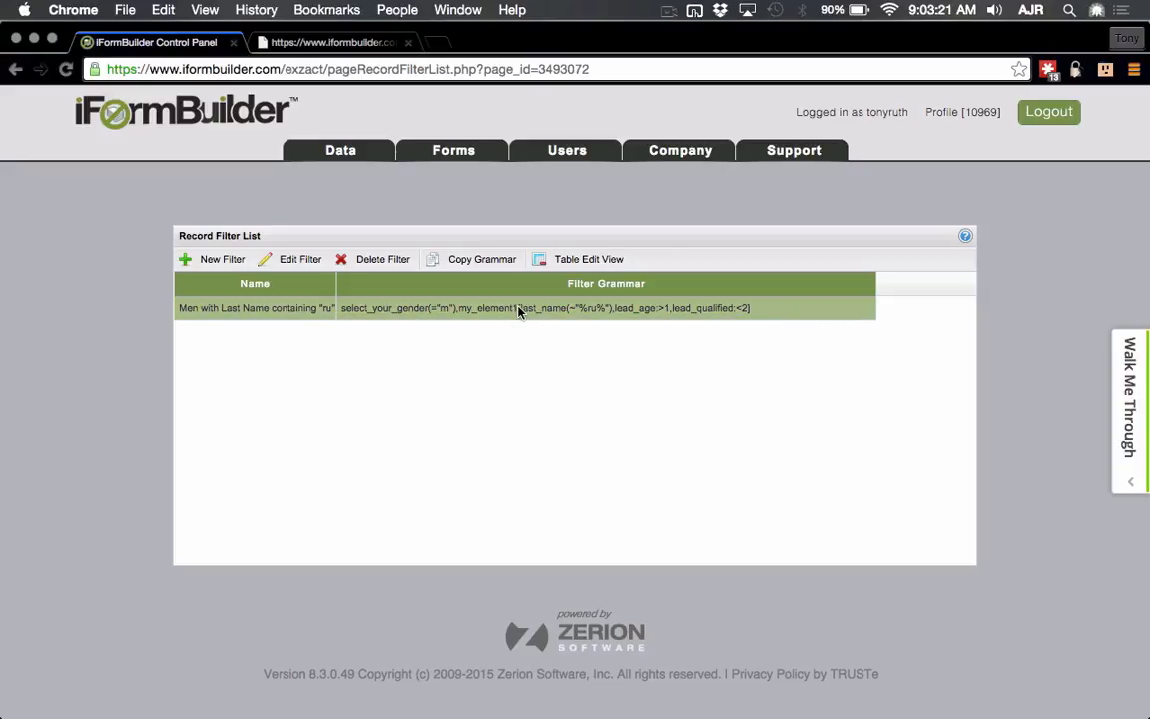
{"action": "left_click", "coordinate": [487, 263]}
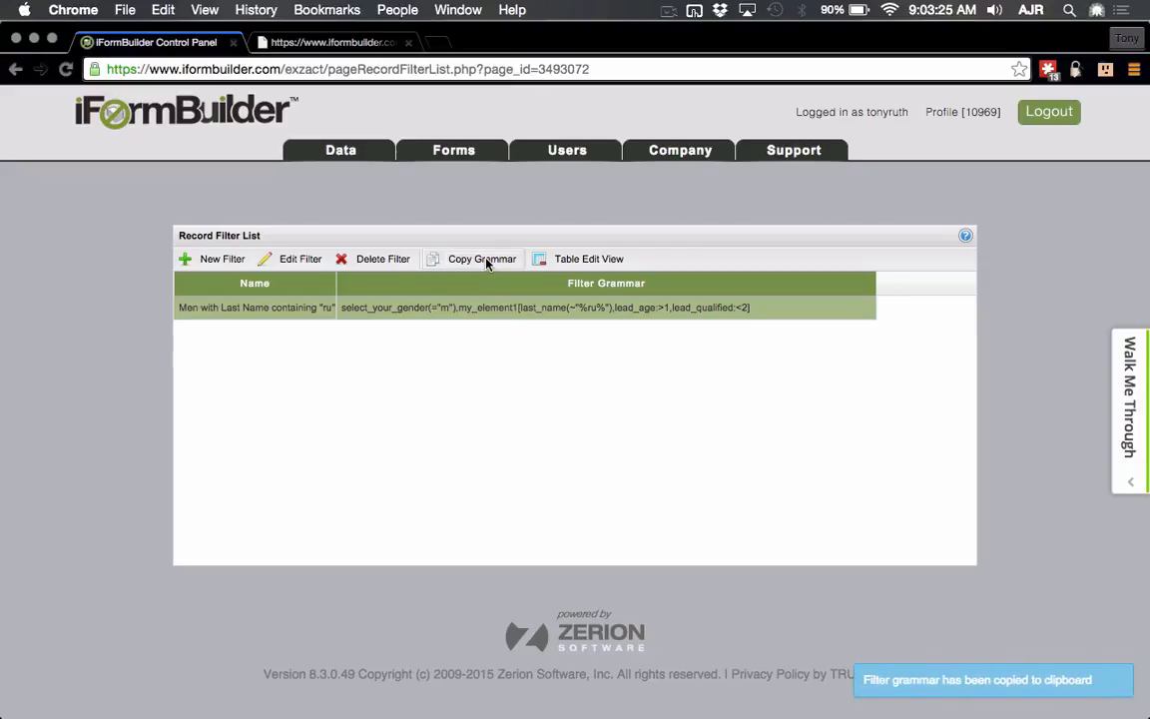
{"action": "left_click", "coordinate": [333, 150]}
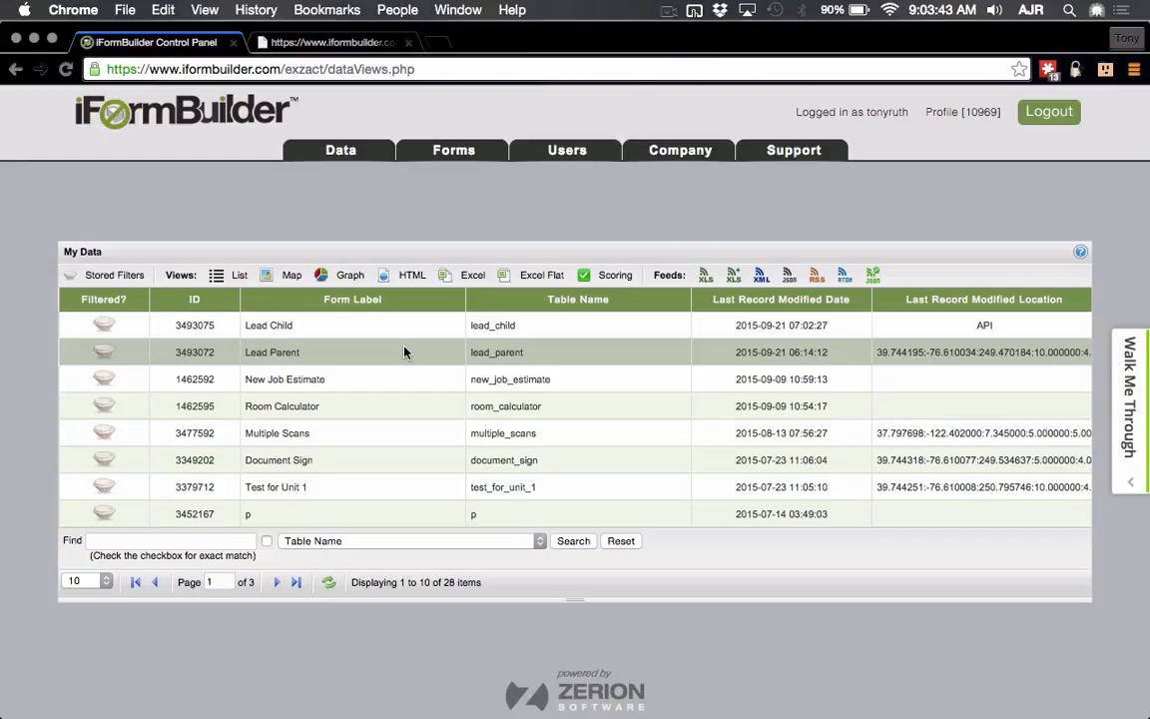
Step: Open the Lead Parent records and replace the address with api/v60/profiles/<profile ID>/pages/
{"action": "left_click", "coordinate": [207, 353]}
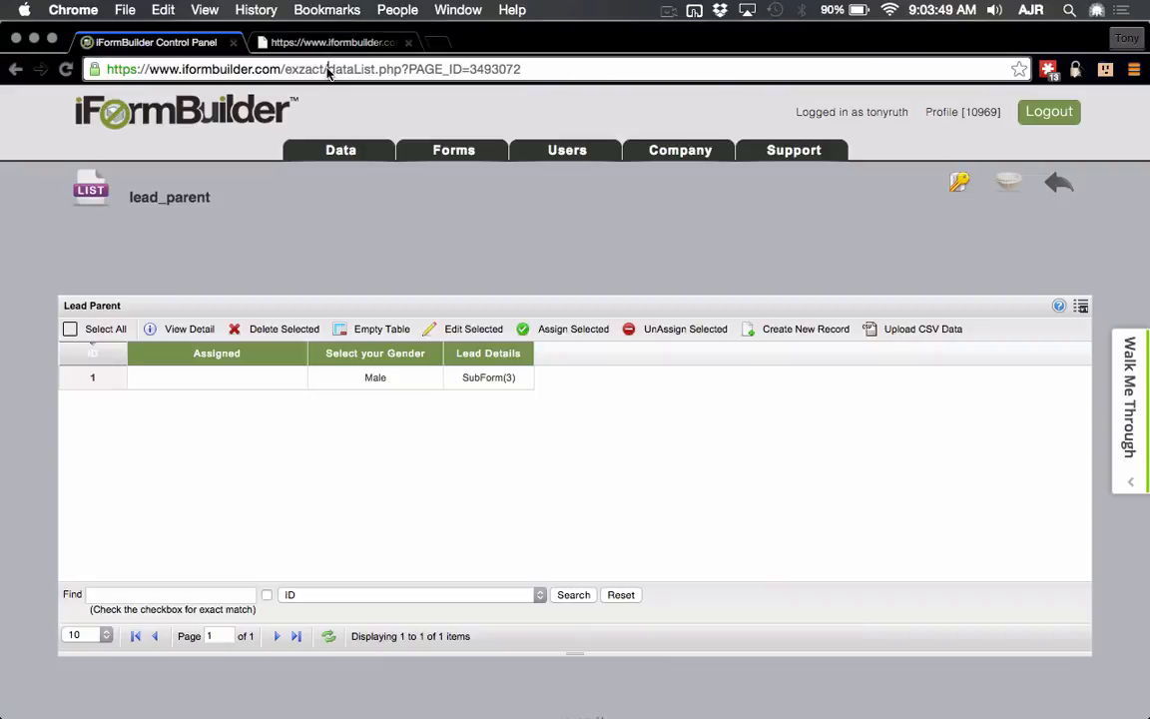
{"action": "left_click_drag", "start_coordinate": [330, 74], "coordinate": [470, 77]}
{"action": "type", "text": "api/v"}
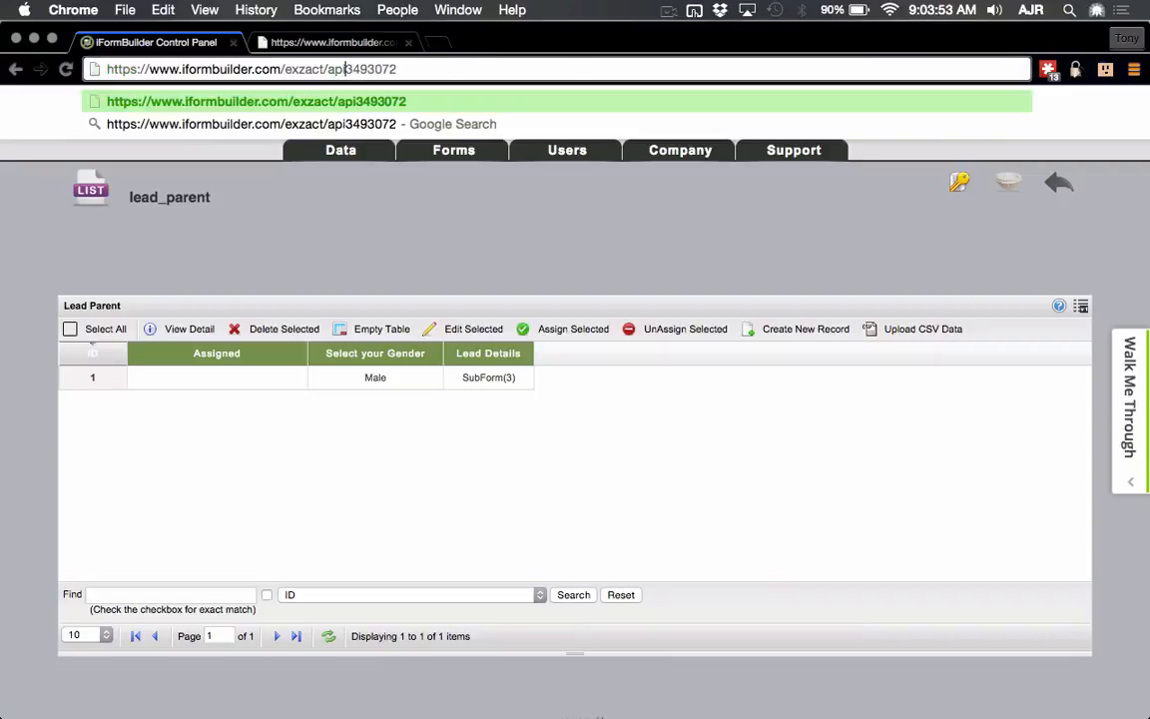
{"action": "type", "text": "60/profil"}
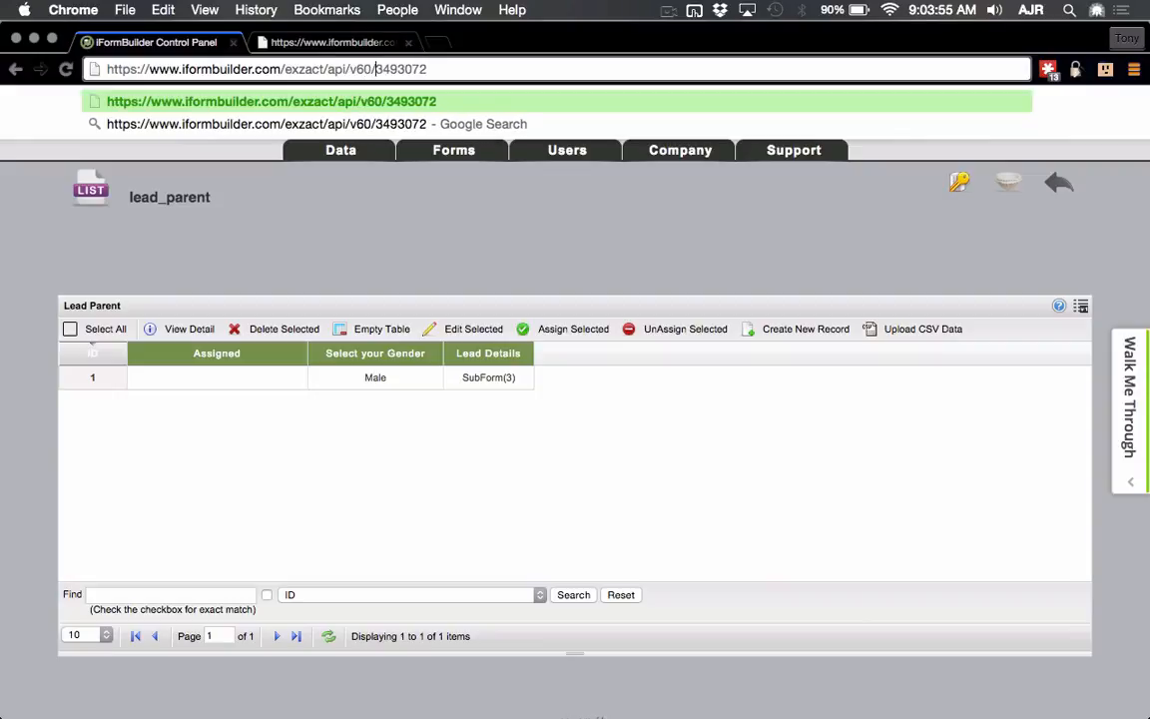
{"action": "type", "text": "es/`0969"}
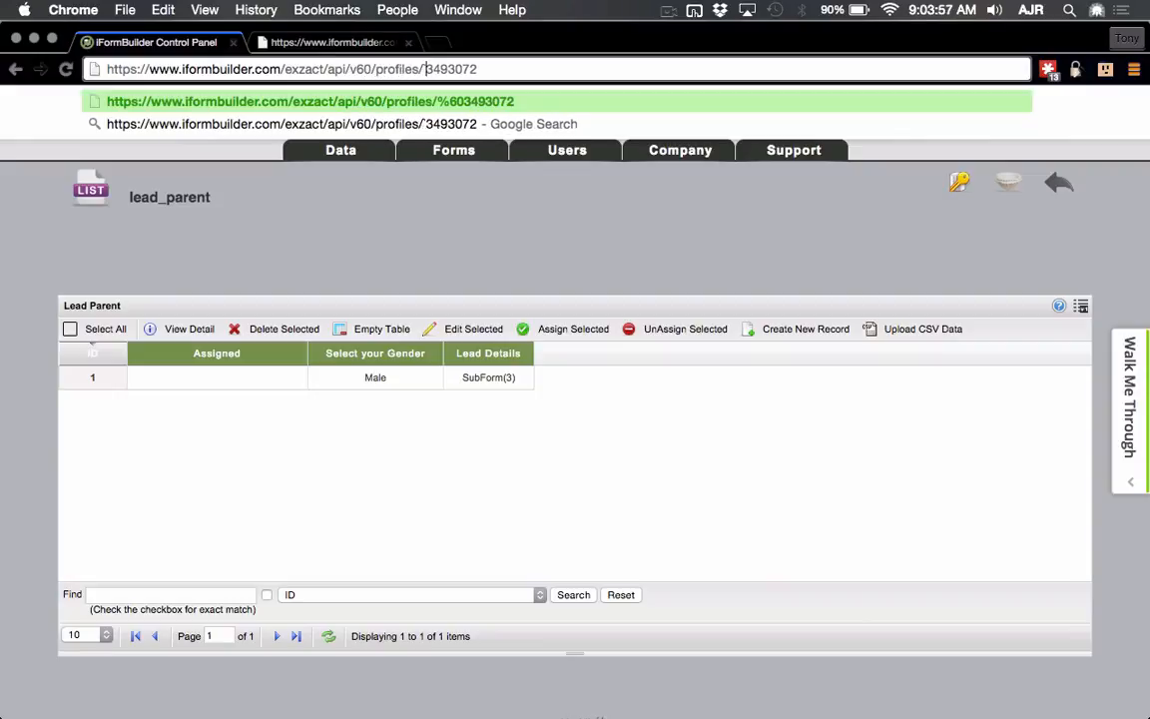
{"action": "key", "text": "BackSpace"}
{"action": "key", "text": "BackSpace"}
{"action": "key", "text": "BackSpace"}
{"action": "key", "text": "BackSpace"}
{"action": "key", "text": "BackSpace"}
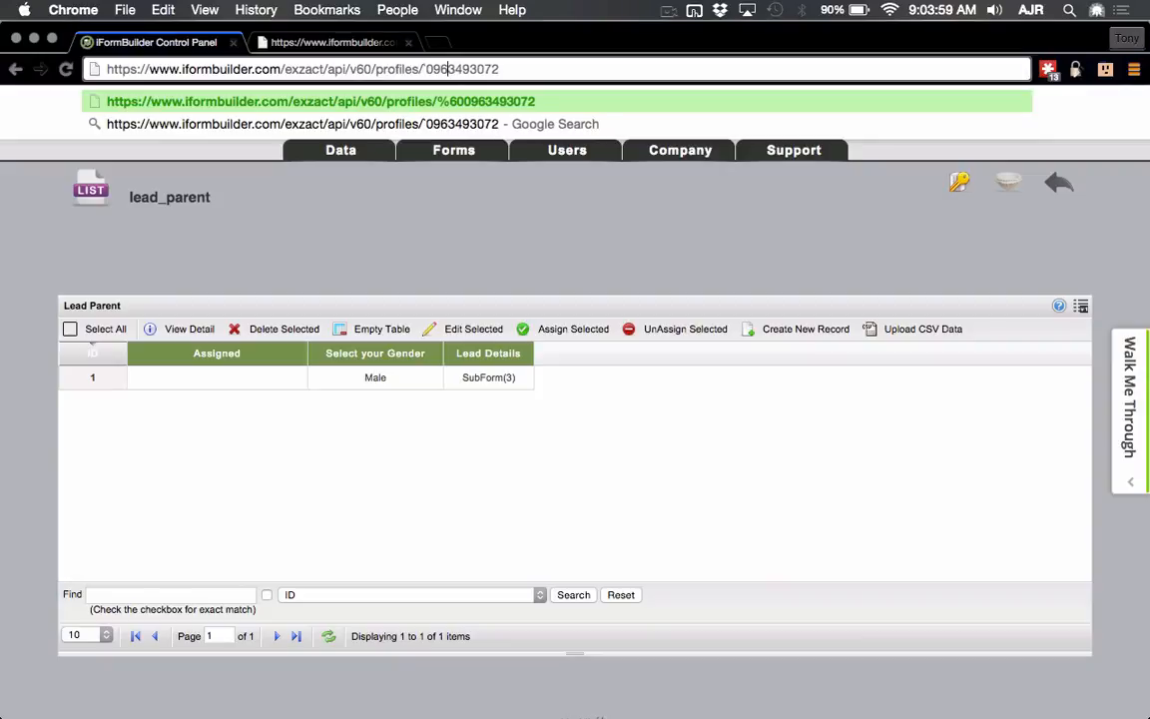
{"action": "type", "text": "10969/page"}
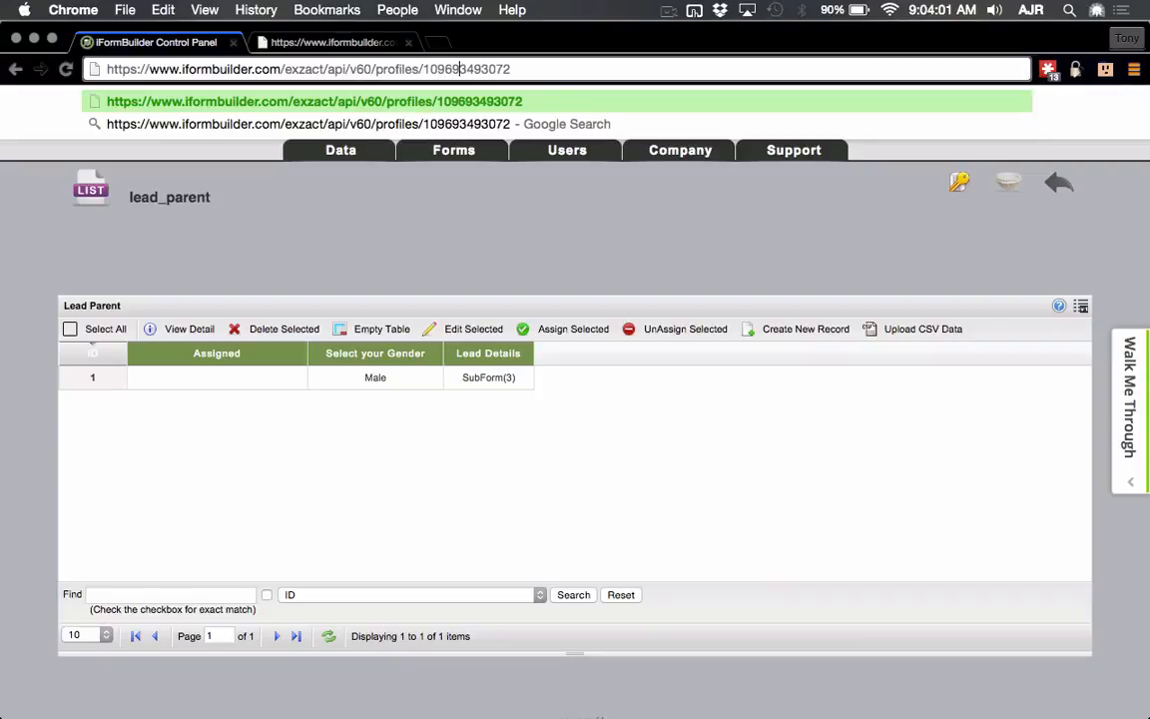
{"action": "type", "text": "s/"}
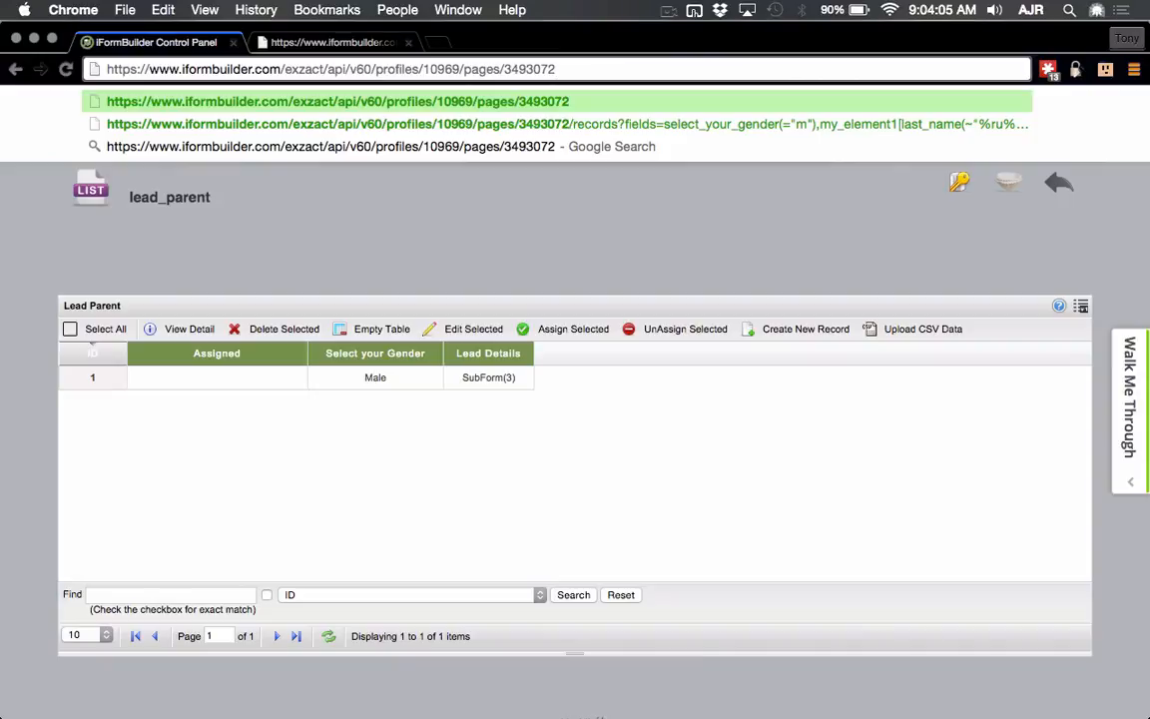
Step: Append /records?fields= and the pasted filter grammar to the URL
{"action": "left_click", "coordinate": [556, 68]}
{"action": "type", "text": "/records?"}
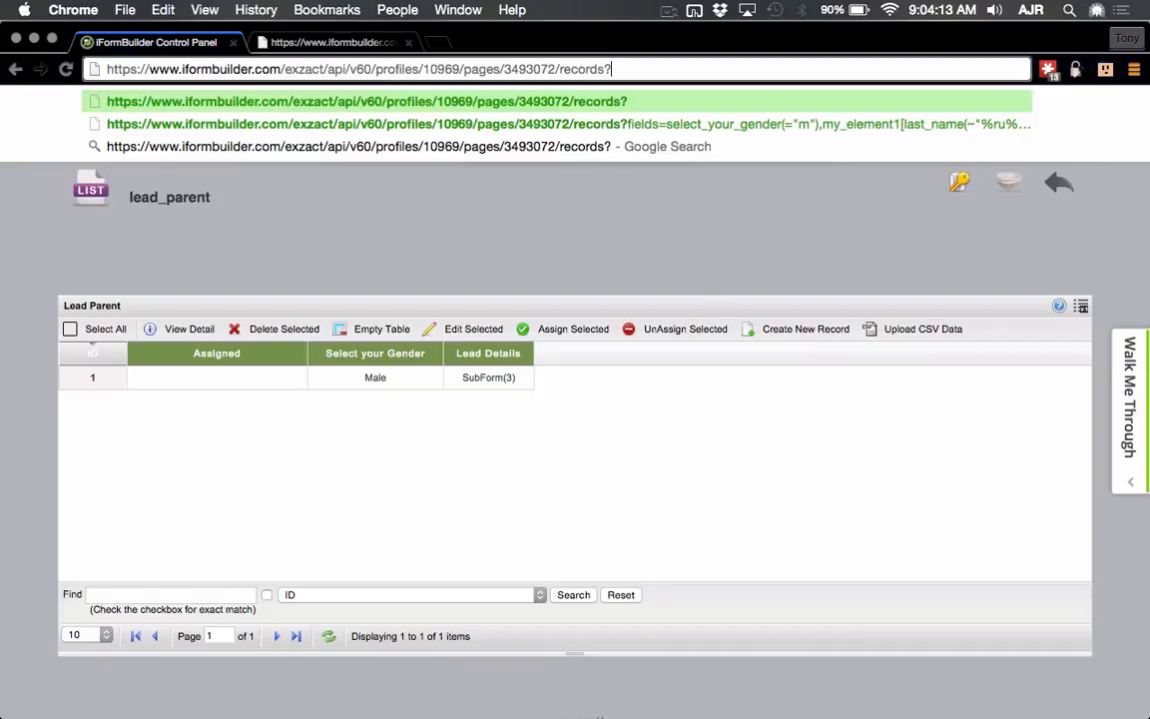
{"action": "type", "text": "fields="}
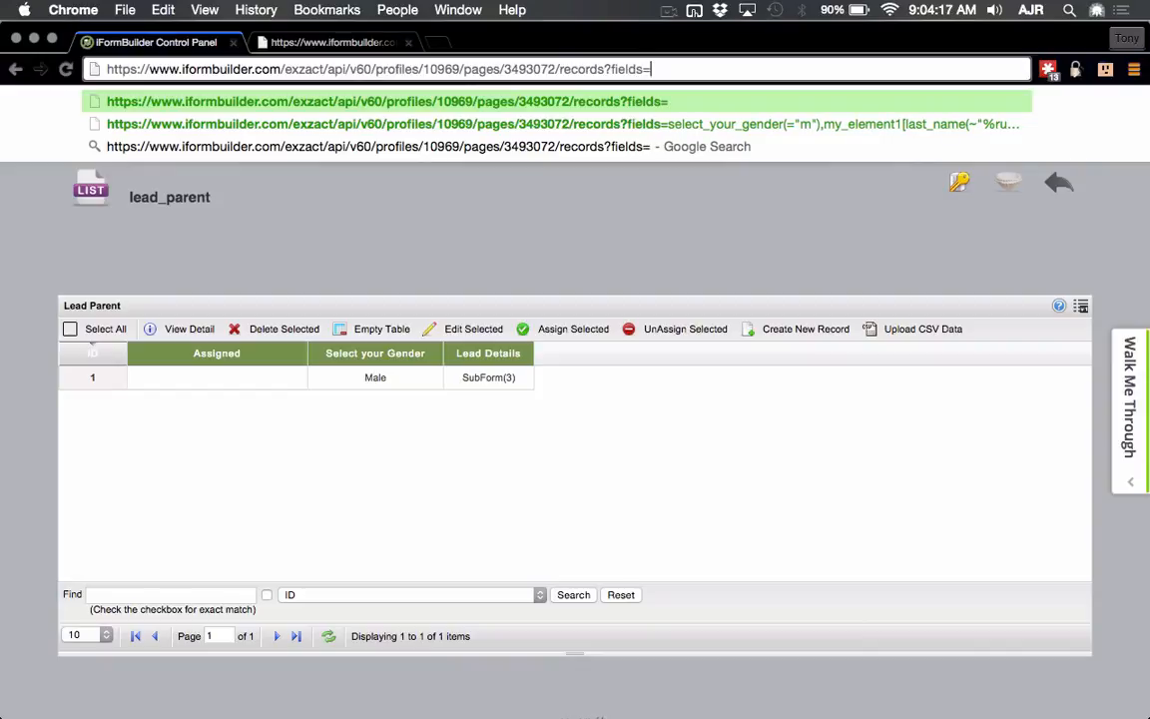
{"action": "key", "text": "super+v"}
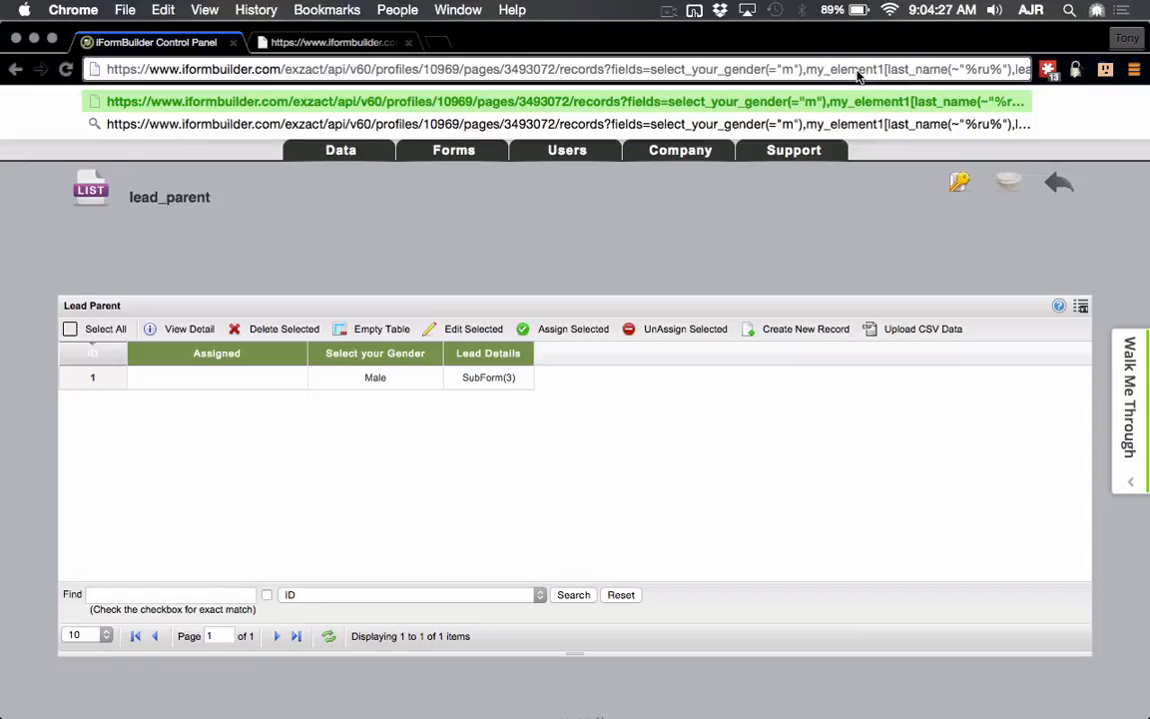
{"action": "key", "text": "End"}
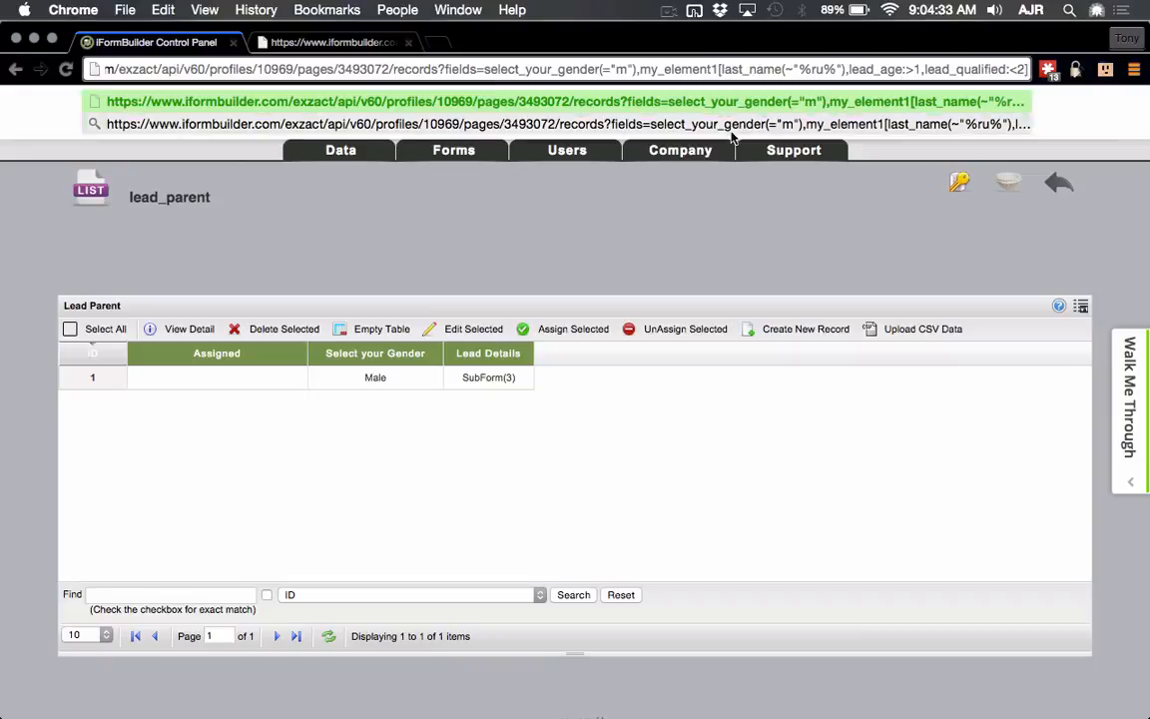
Step: Generate and copy a new API access token on the API Apps page in a new tab
{"action": "mouse_move", "coordinate": [689, 150]}
{"action": "left_click", "coordinate": [685, 219], "text": "super"}
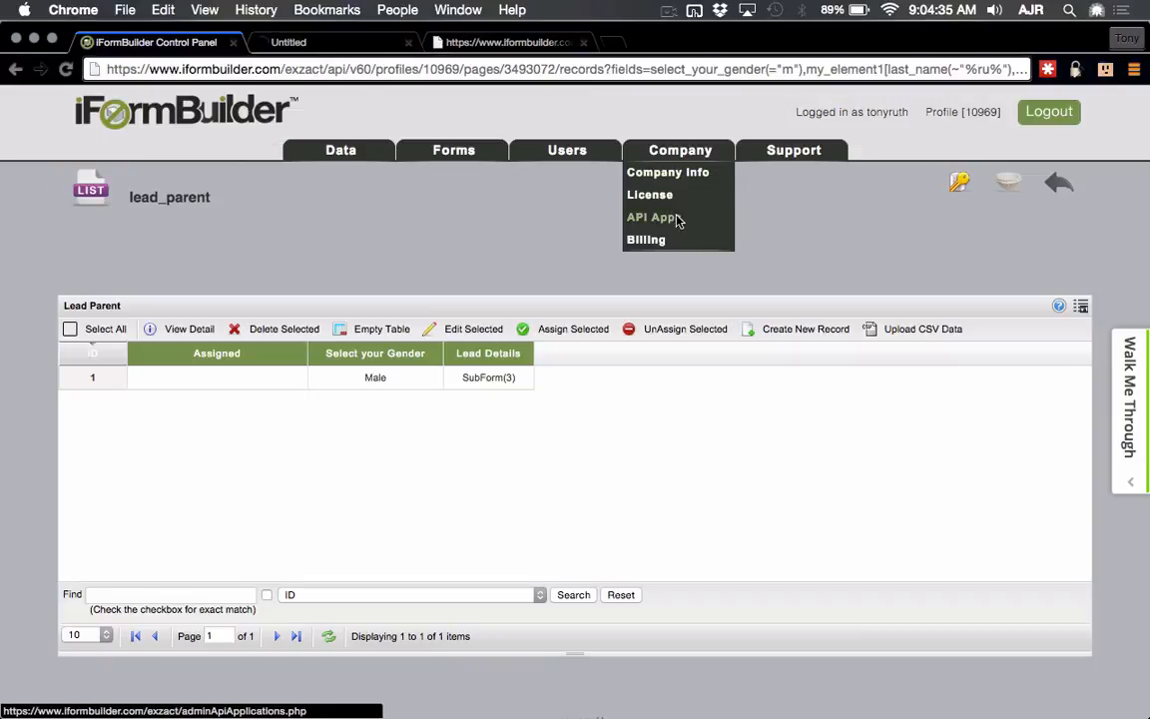
{"action": "left_click", "coordinate": [320, 43]}
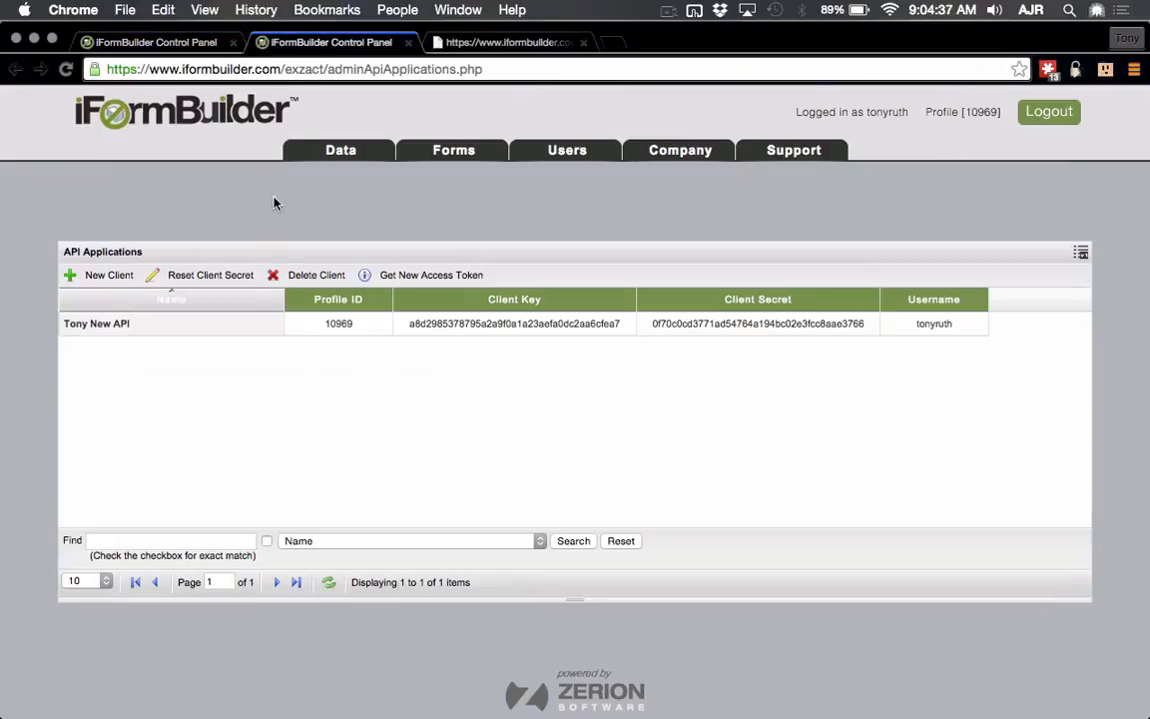
{"action": "left_click", "coordinate": [244, 321]}
{"action": "left_click", "coordinate": [389, 274]}
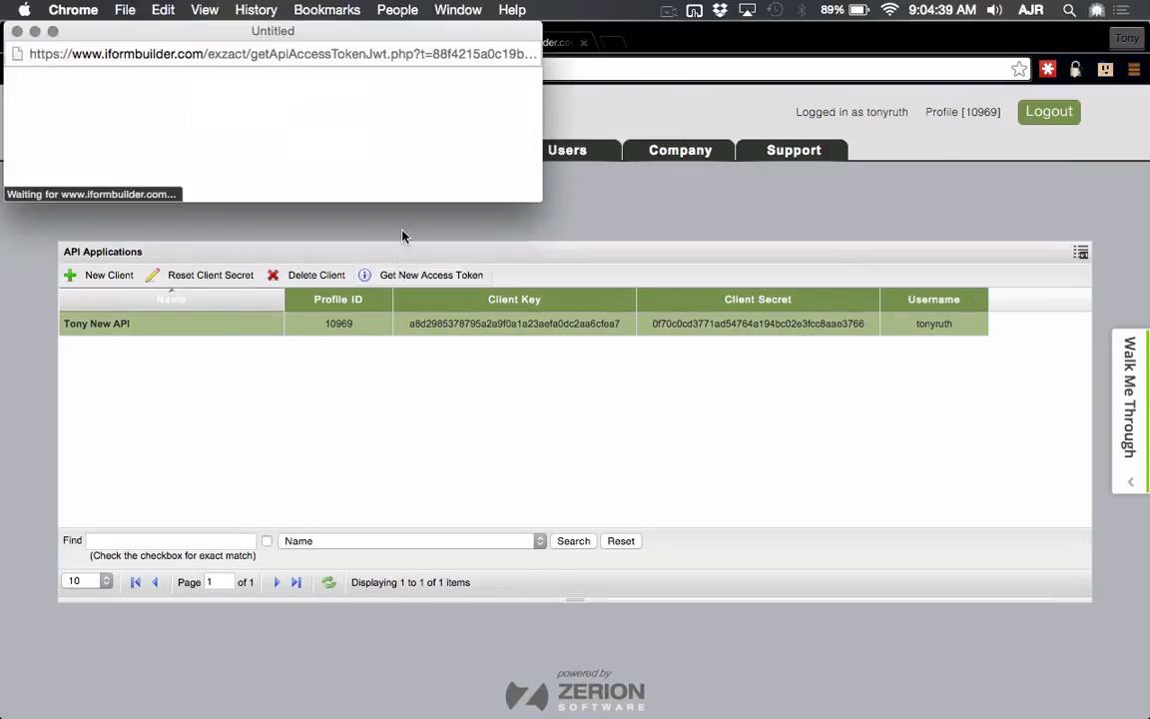
{"action": "double_click", "coordinate": [379, 113]}
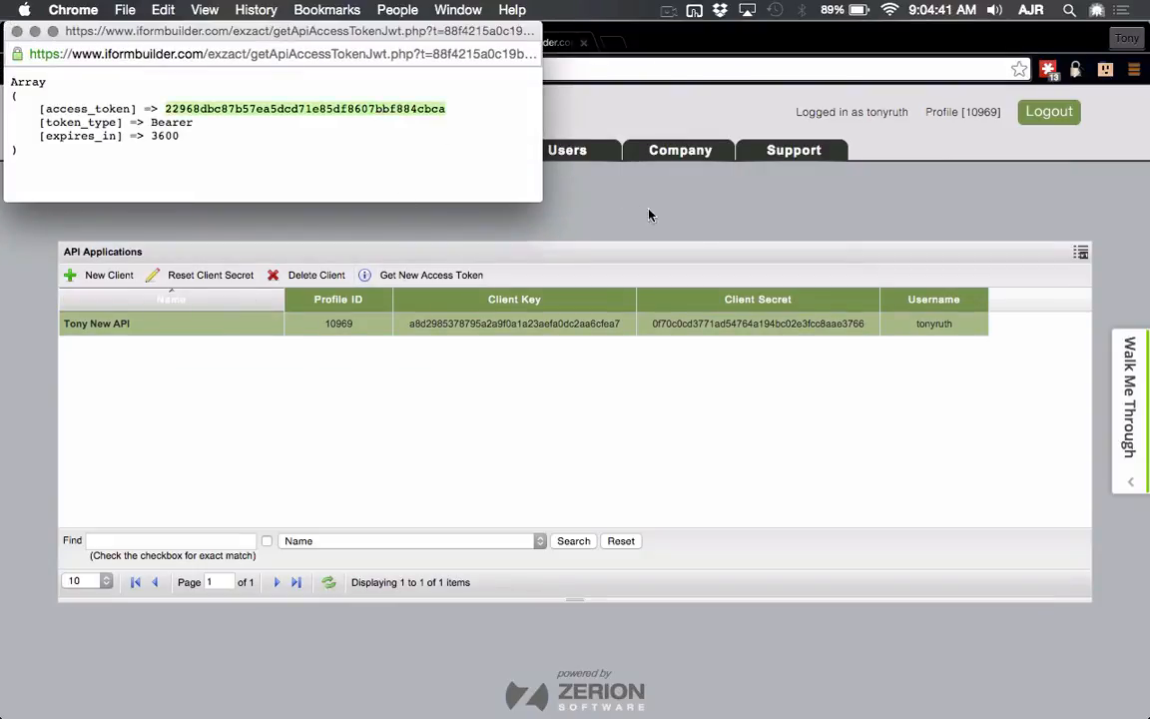
Step: Return to the Lead Parent tab and select its URL
{"action": "left_click", "coordinate": [703, 240]}
{"action": "left_click", "coordinate": [212, 38]}
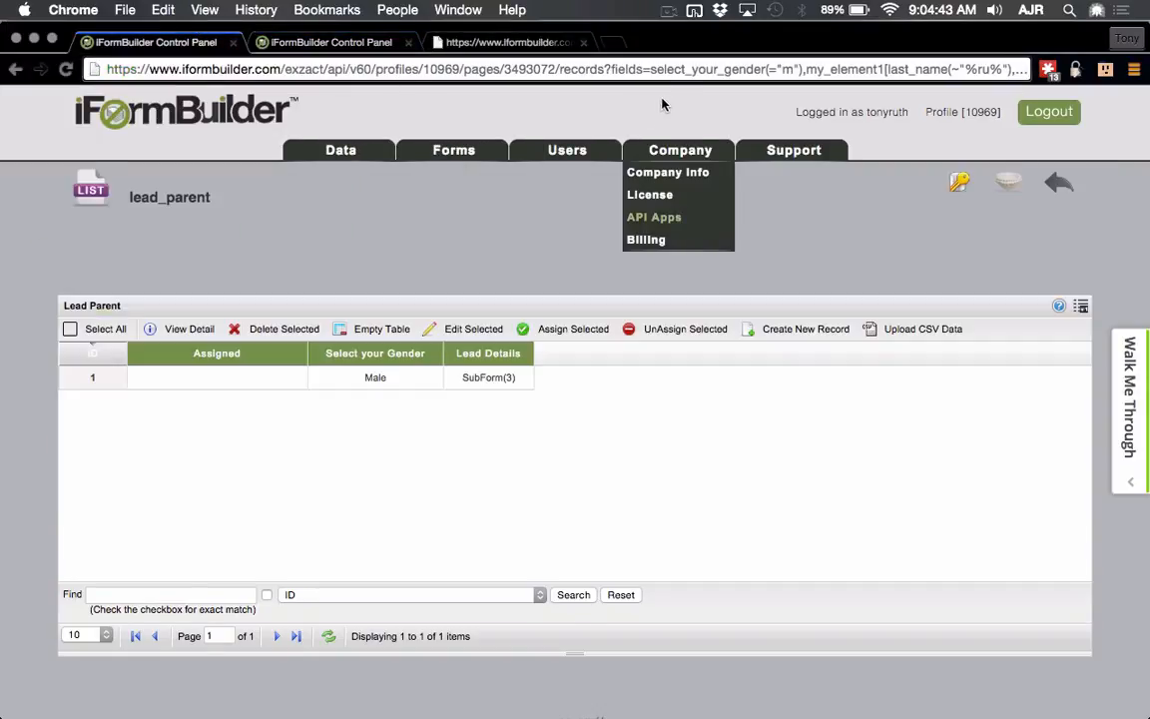
{"action": "left_click", "coordinate": [667, 70]}
Step: Append &access_token= with the copied token to the URL and load the JSON
{"action": "key", "text": "Right"}
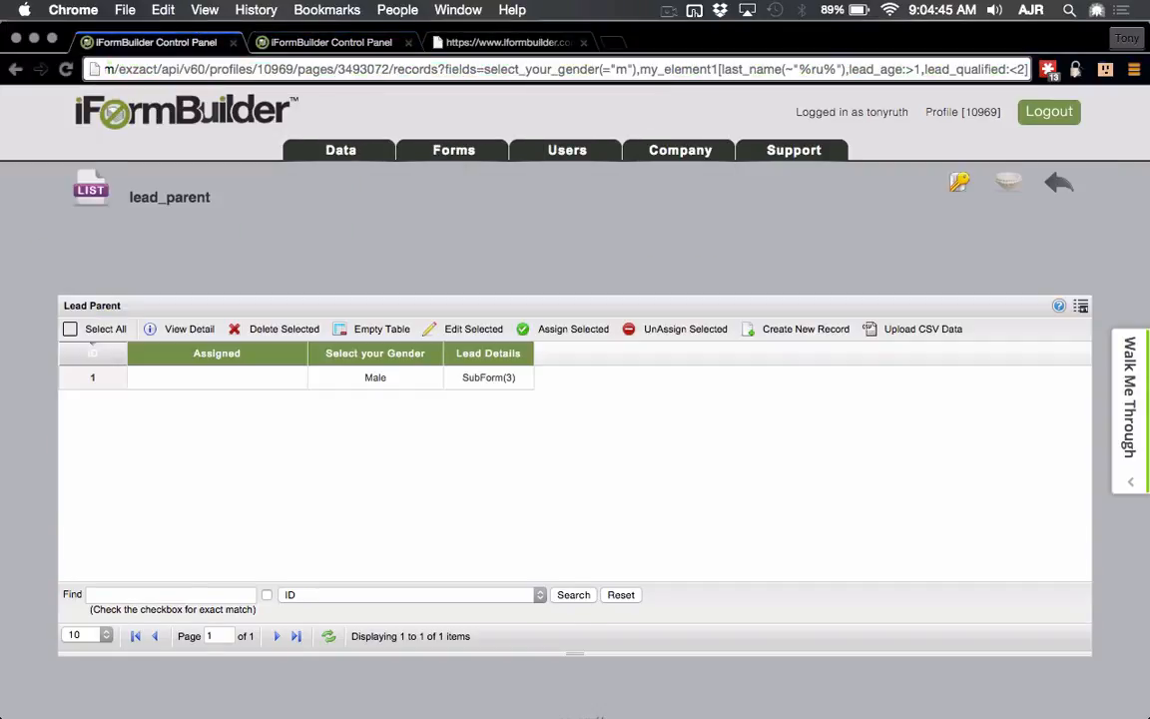
{"action": "type", "text": "&access"}
{"action": "type", "text": "_token="}
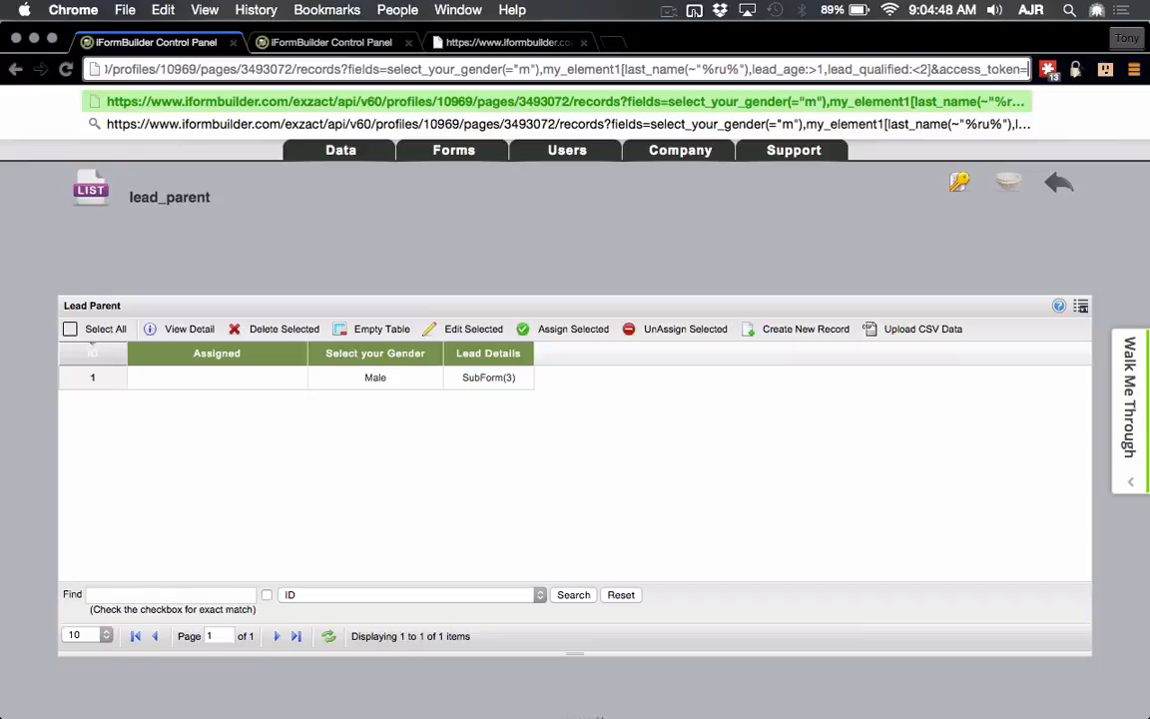
{"action": "key", "text": "Return"}
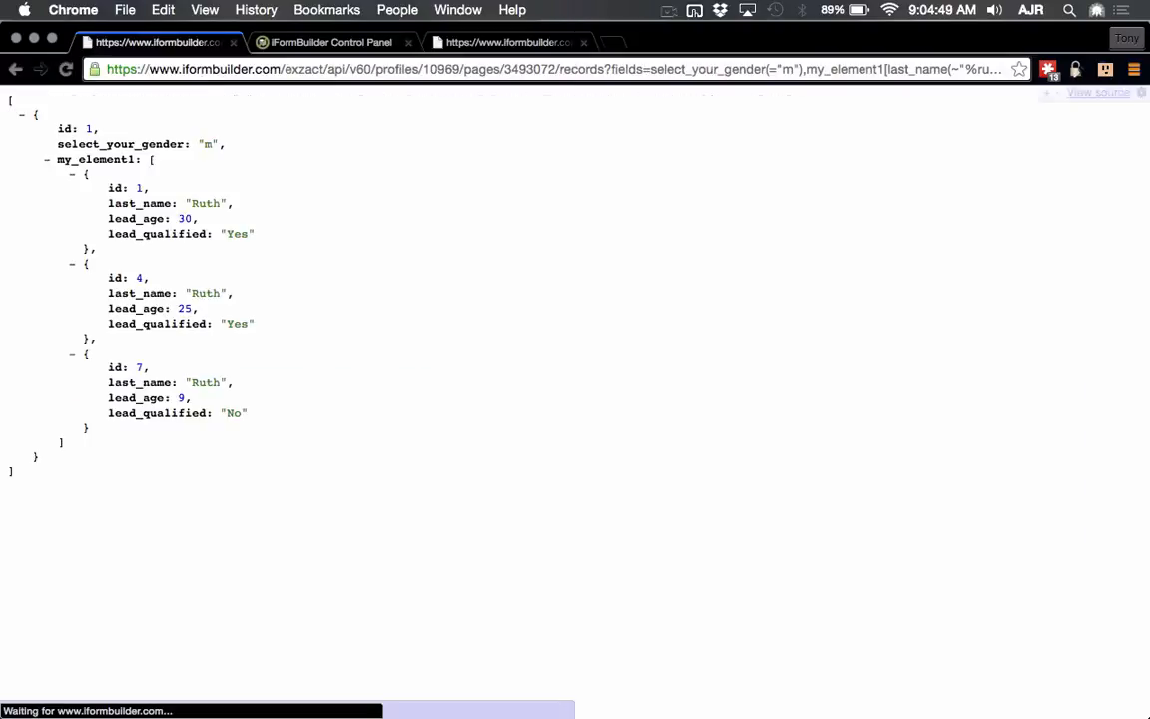